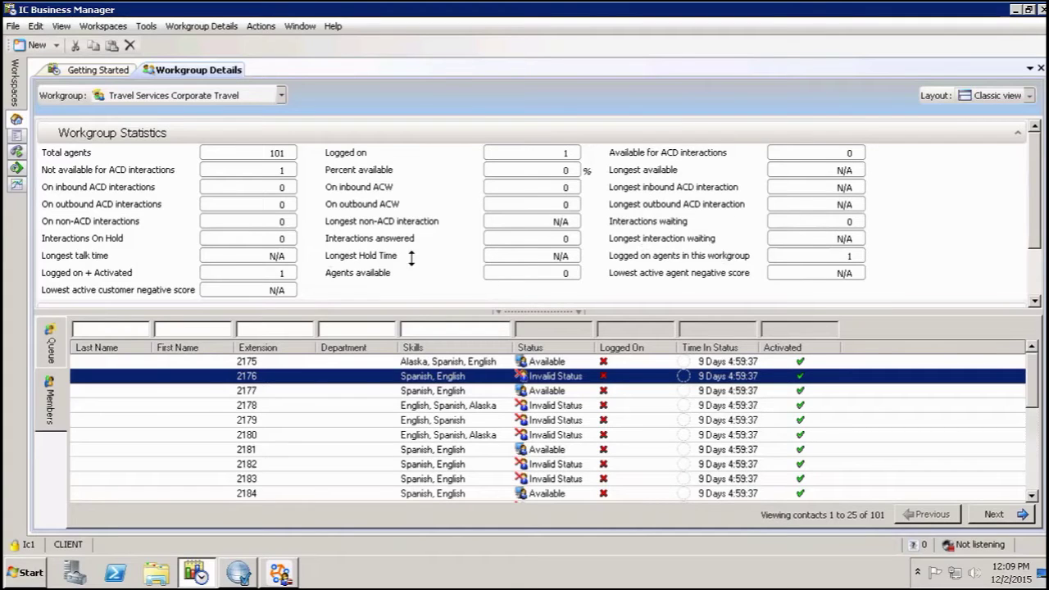
Open Edit Alerts for the Travel Services Corporate Travel workgroup's Total agents statistic.
drag(360, 323, 422, 277)
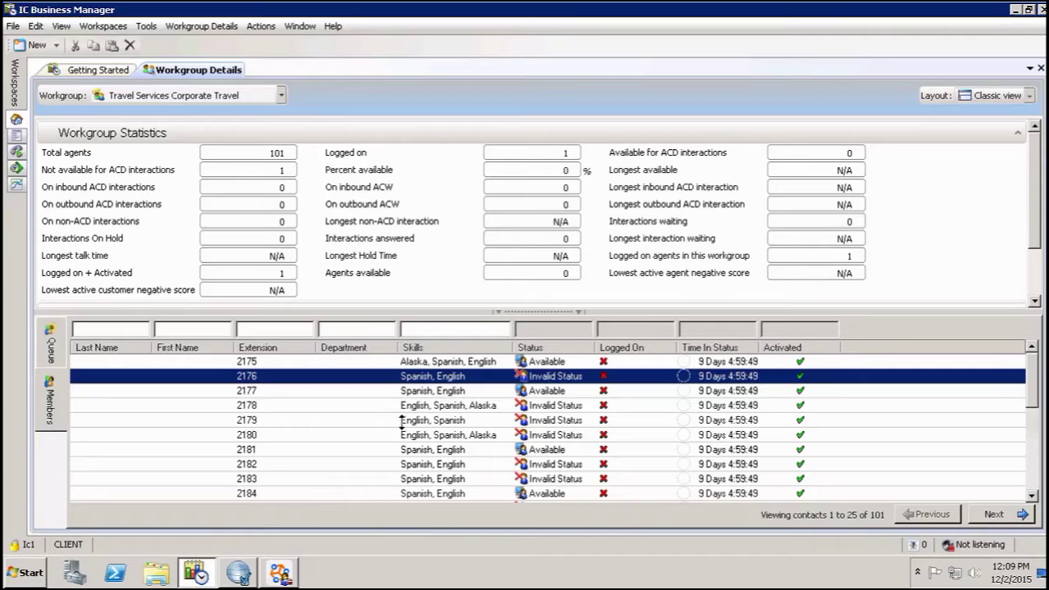
click(236, 158)
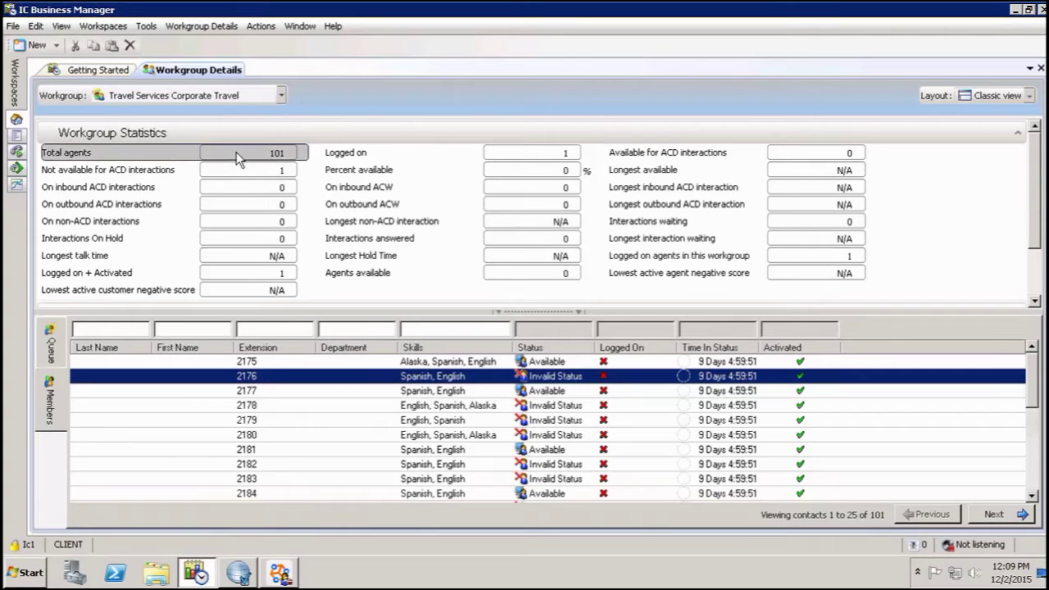
right_click(236, 154)
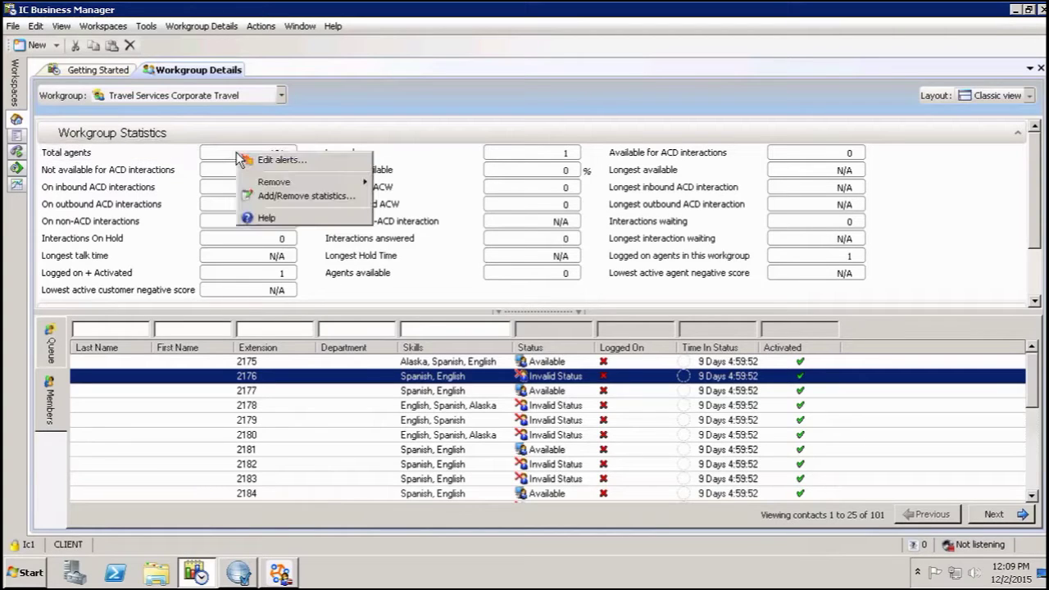
click(287, 162)
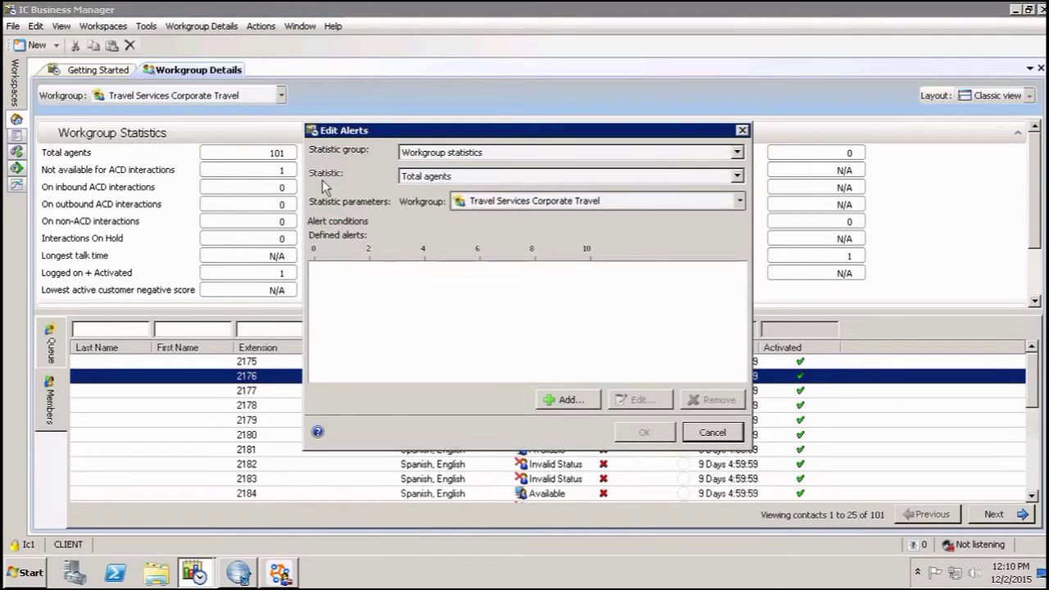
click(543, 205)
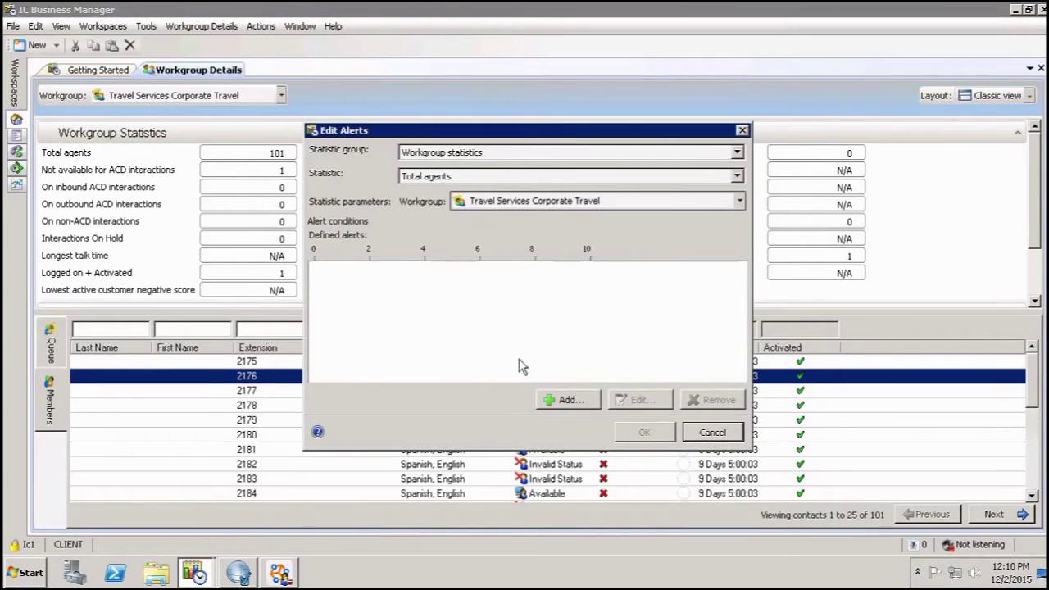
Add an alert on Total agents with condition 'less than' 101 and Major severity.
click(569, 401)
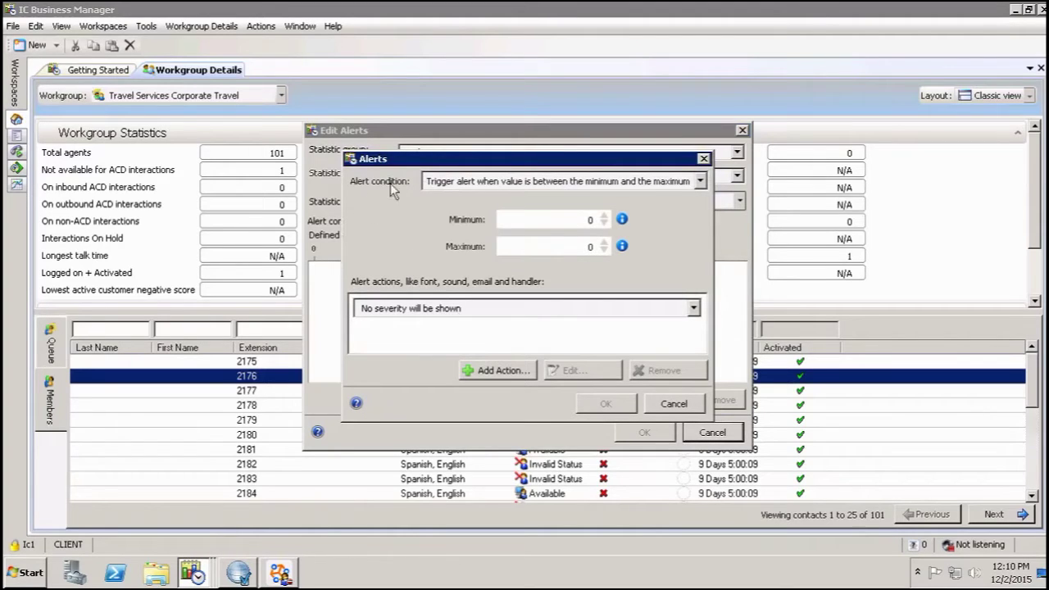
click(702, 184)
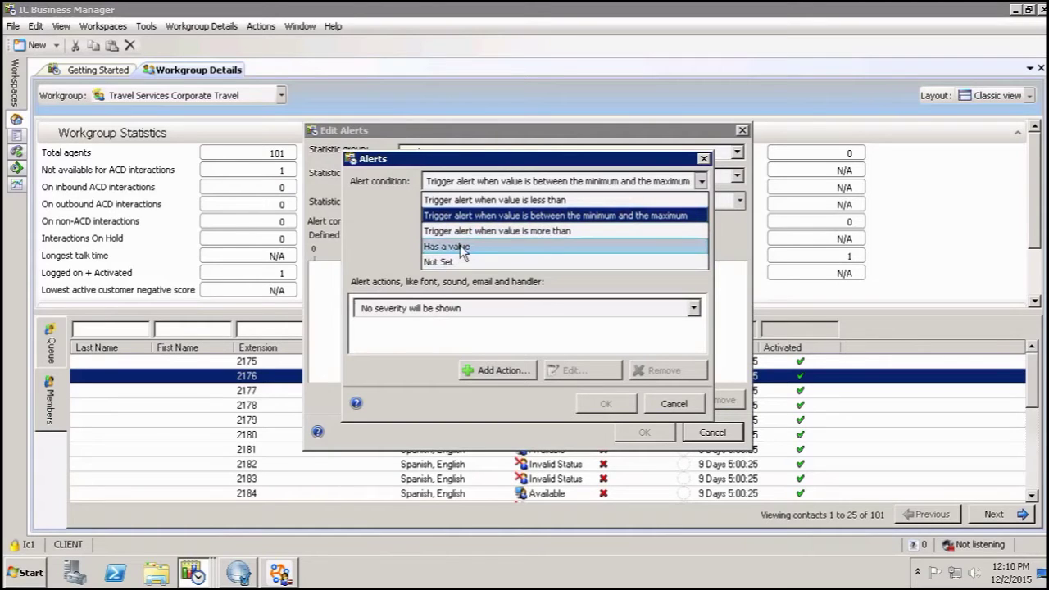
click(521, 200)
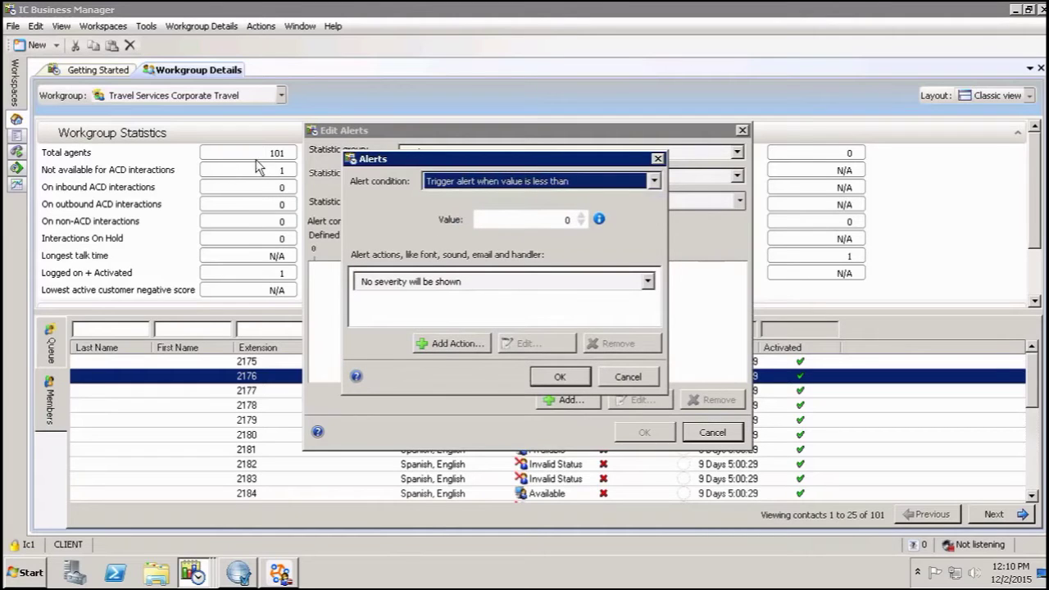
click(567, 220)
text(10)
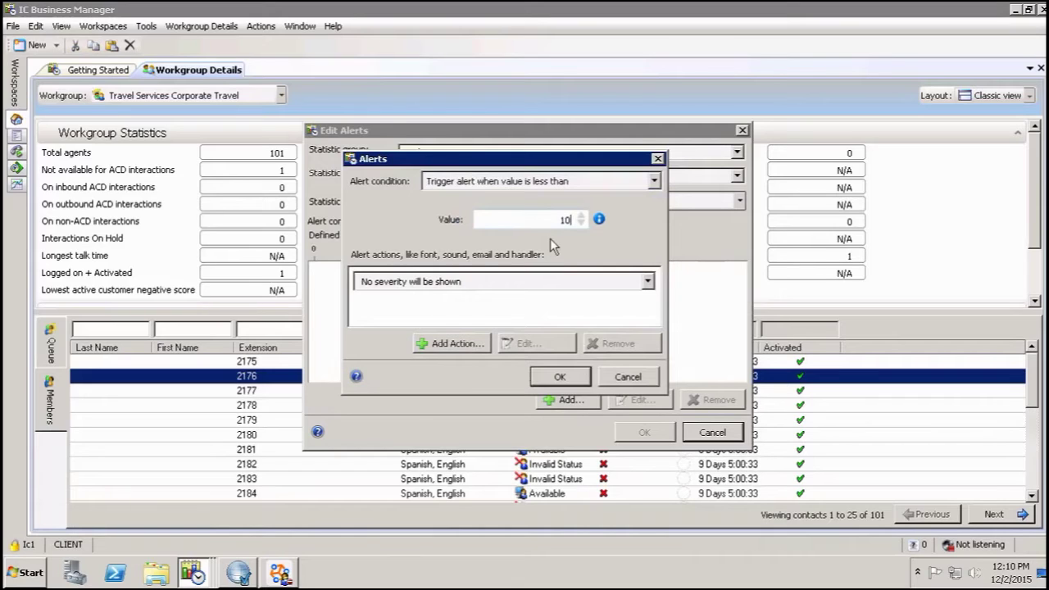
text(1)
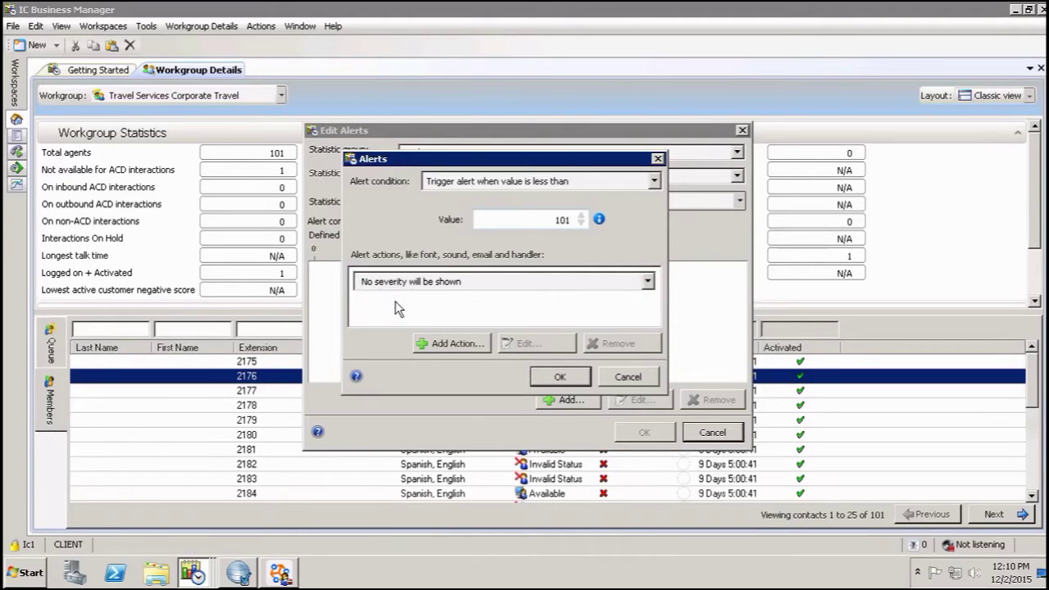
click(647, 283)
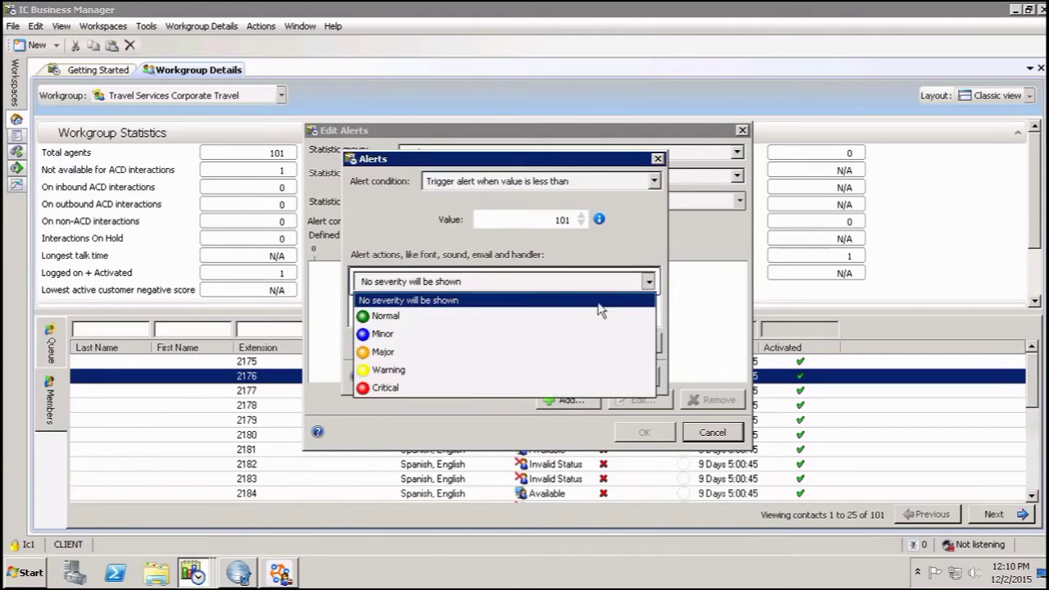
click(387, 354)
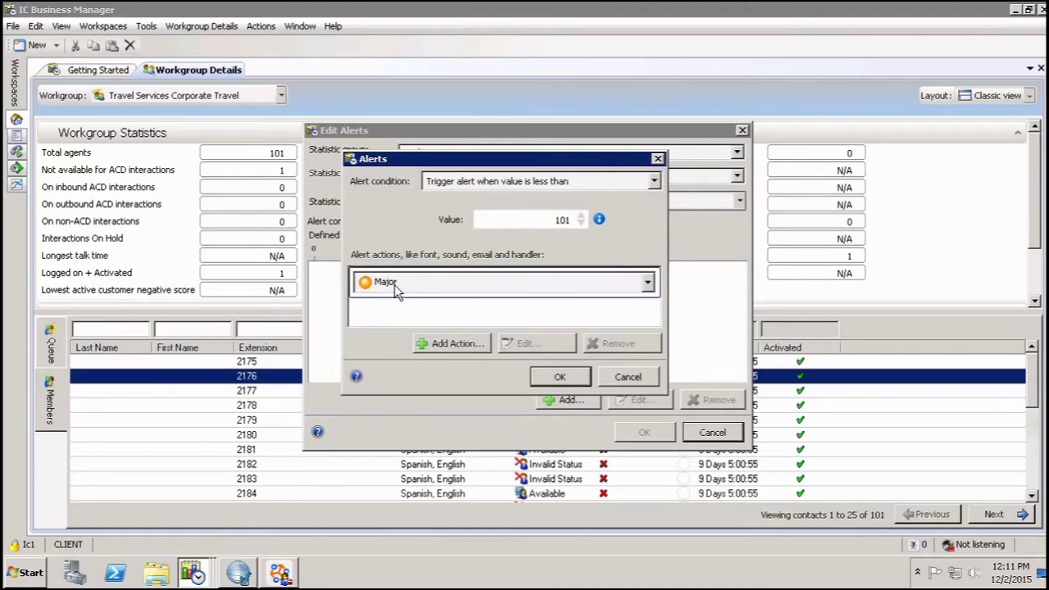
Add a font and colour action with an orange background and Extra bold text.
click(460, 343)
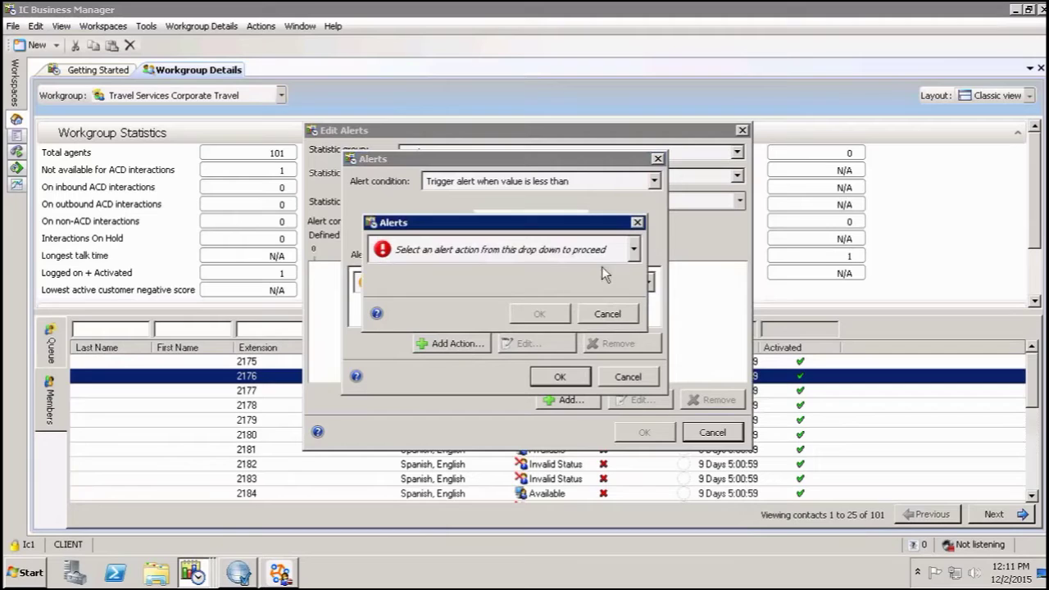
click(636, 252)
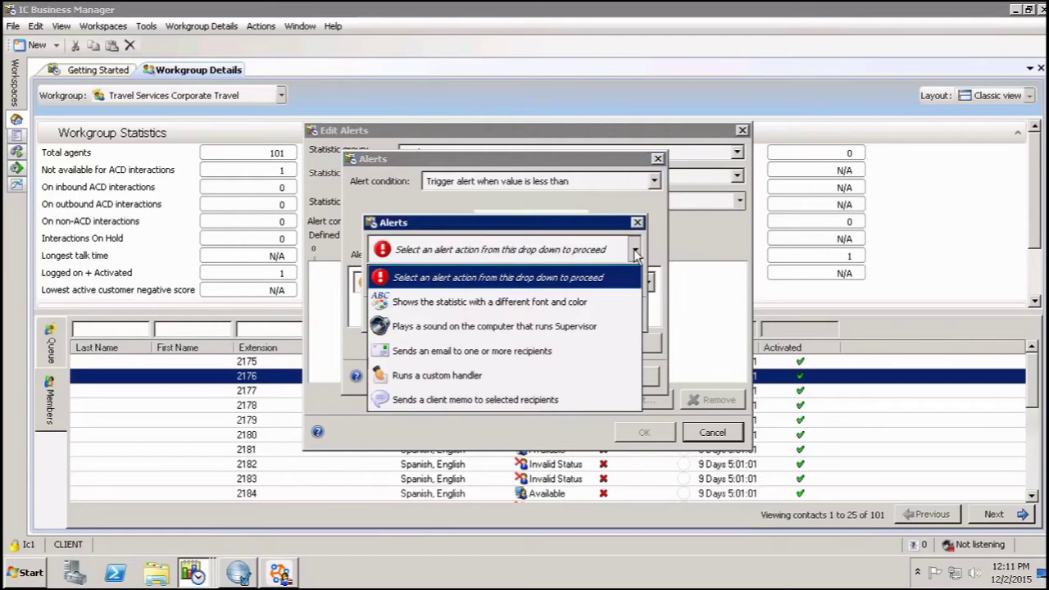
click(433, 303)
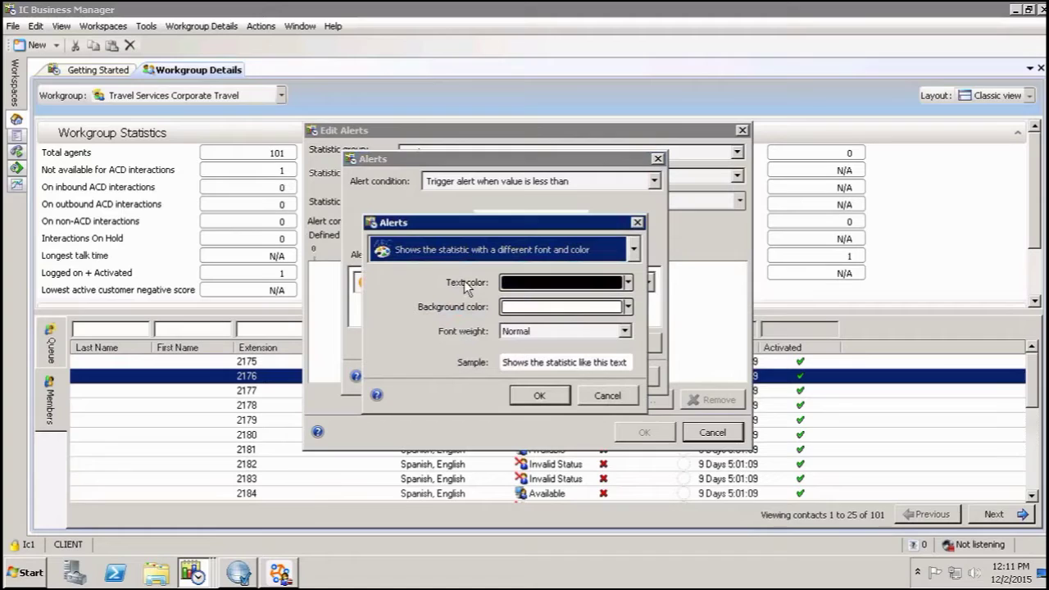
click(627, 309)
click(526, 364)
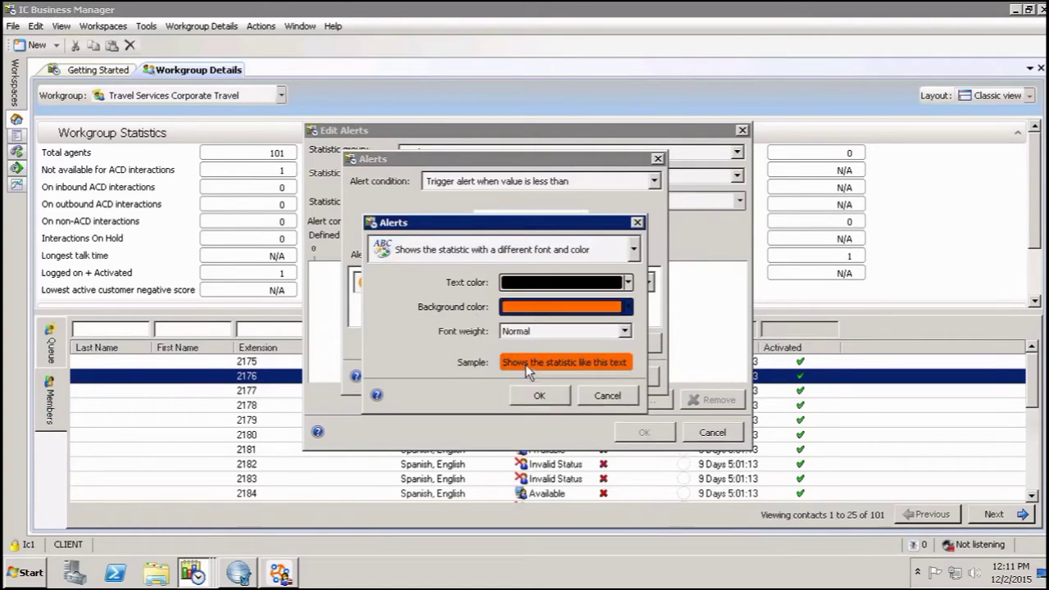
click(627, 332)
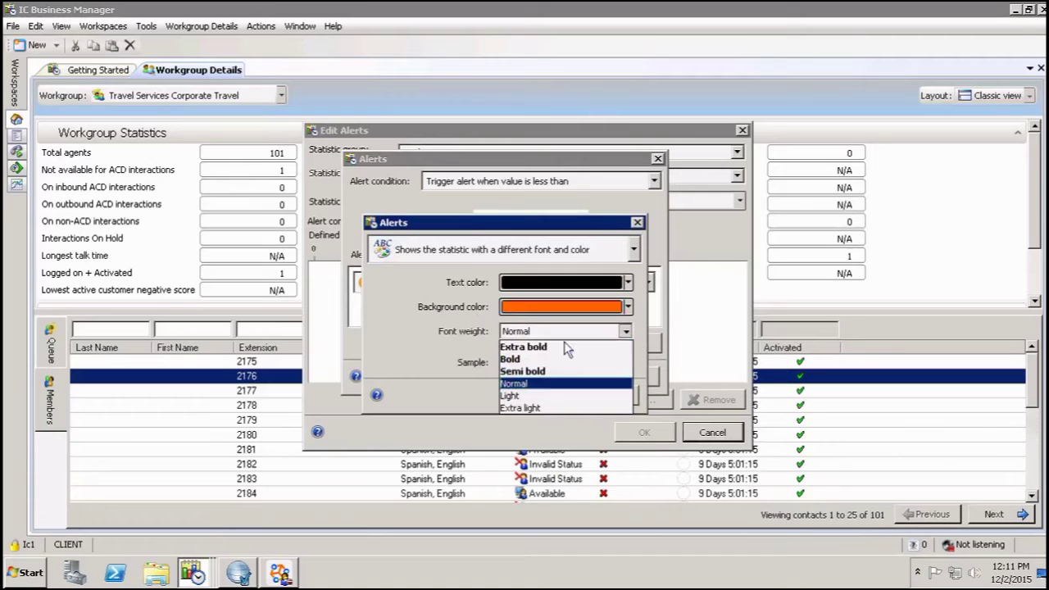
click(523, 360)
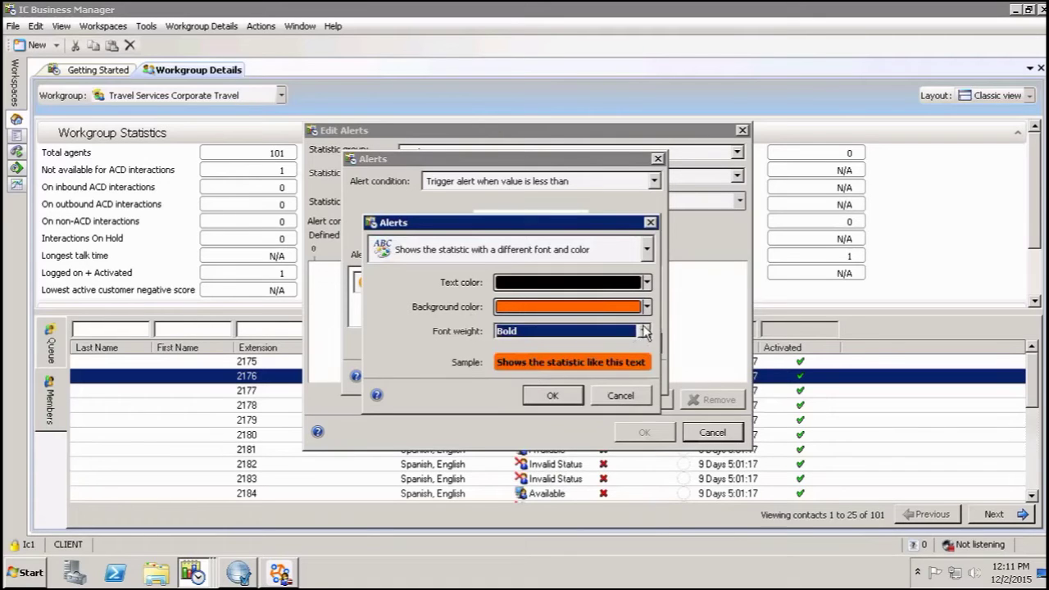
click(646, 331)
click(540, 343)
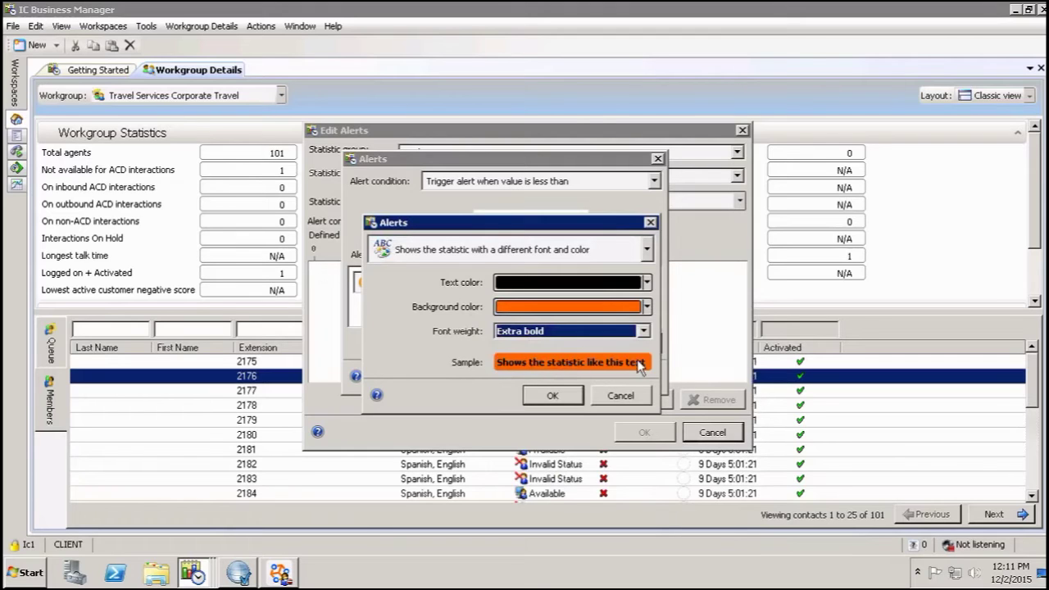
click(551, 395)
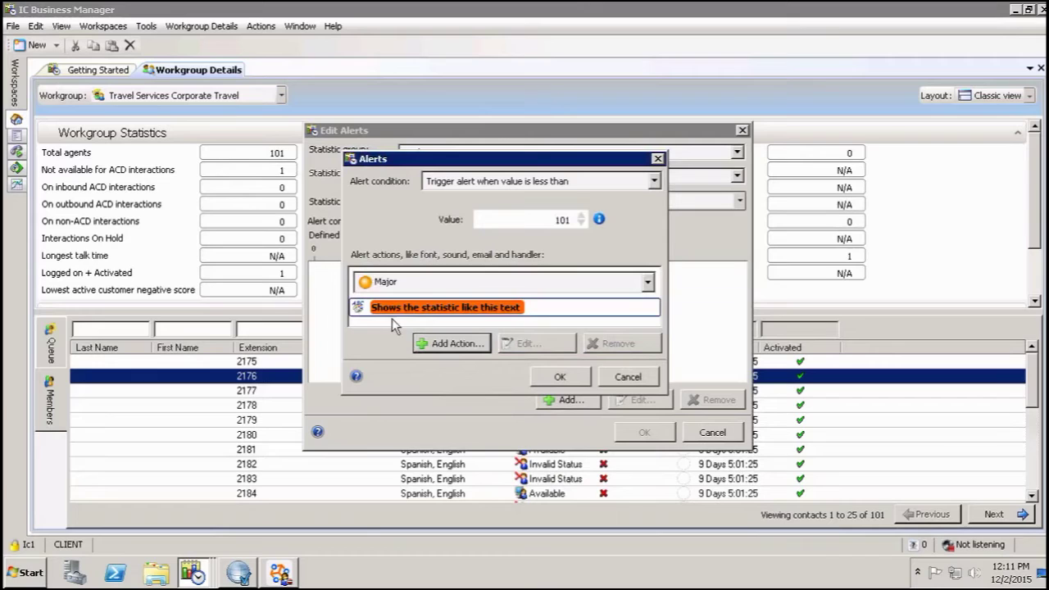
click(456, 344)
click(636, 250)
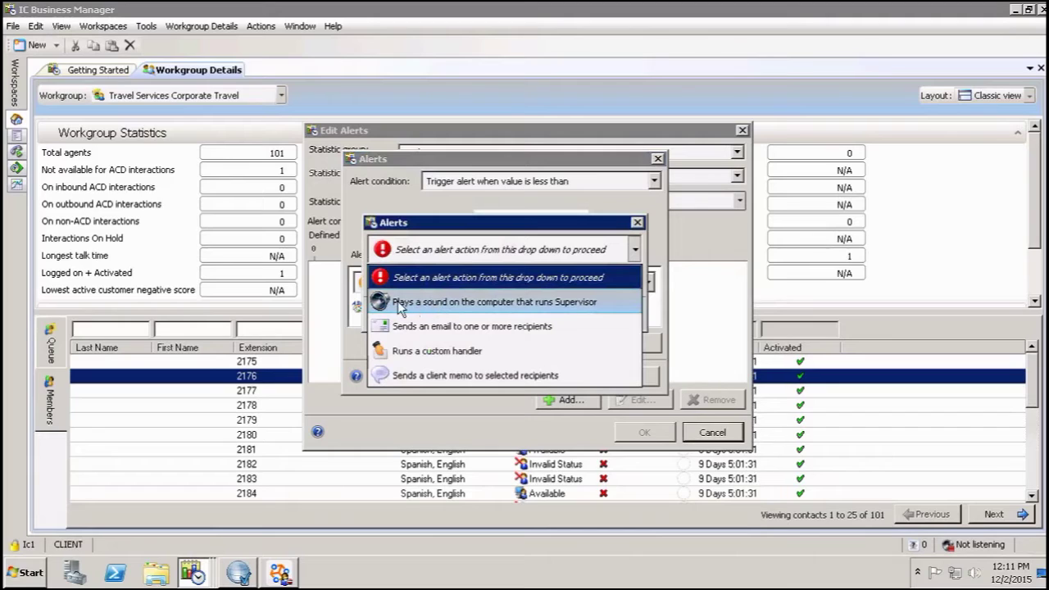
click(516, 302)
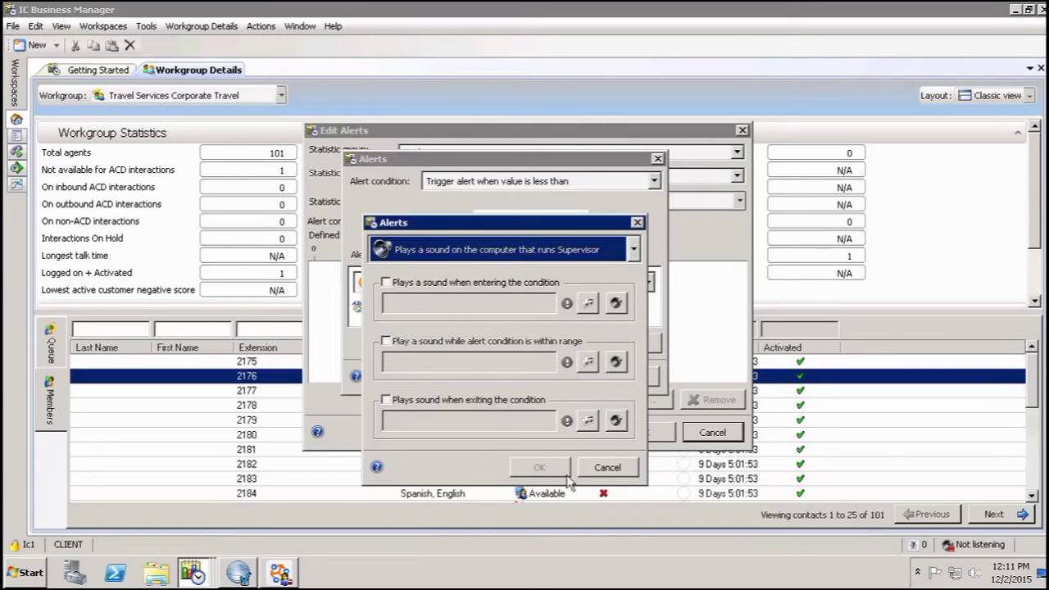
click(608, 468)
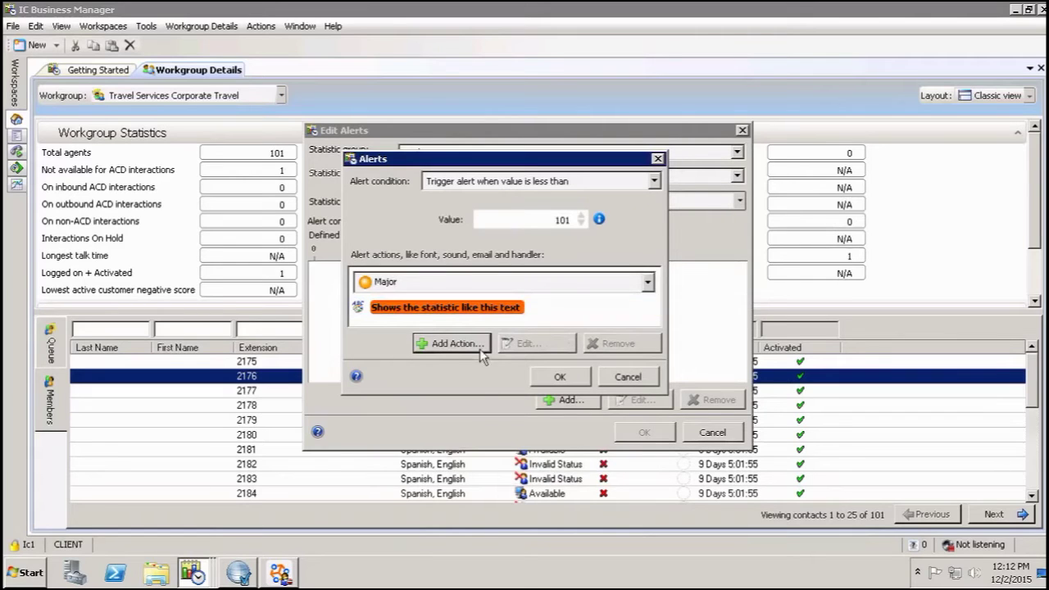
Try an email action for the alert, then cancel it without adding it.
click(453, 344)
click(635, 250)
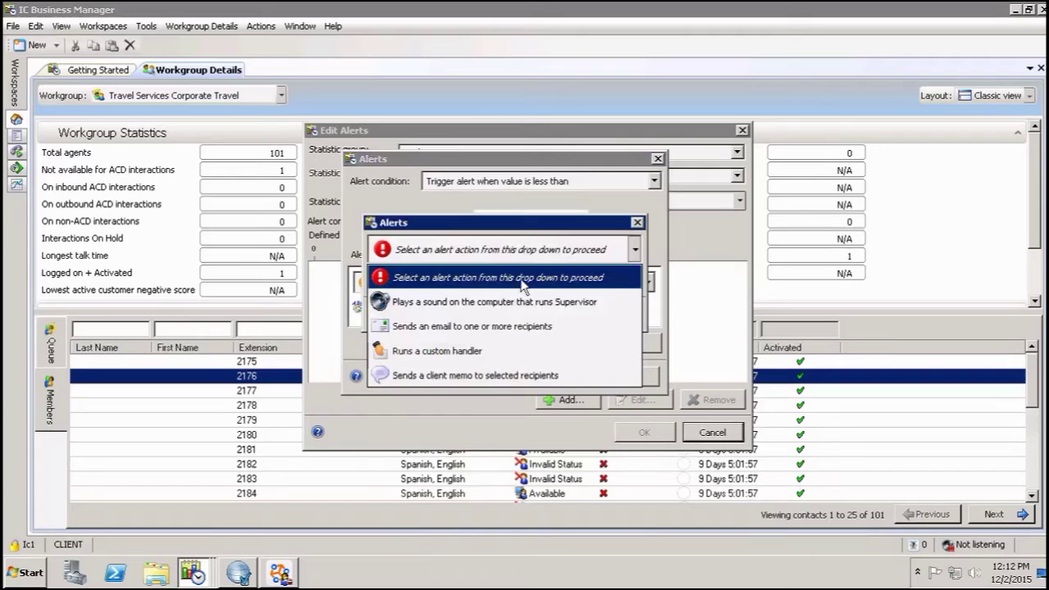
click(414, 328)
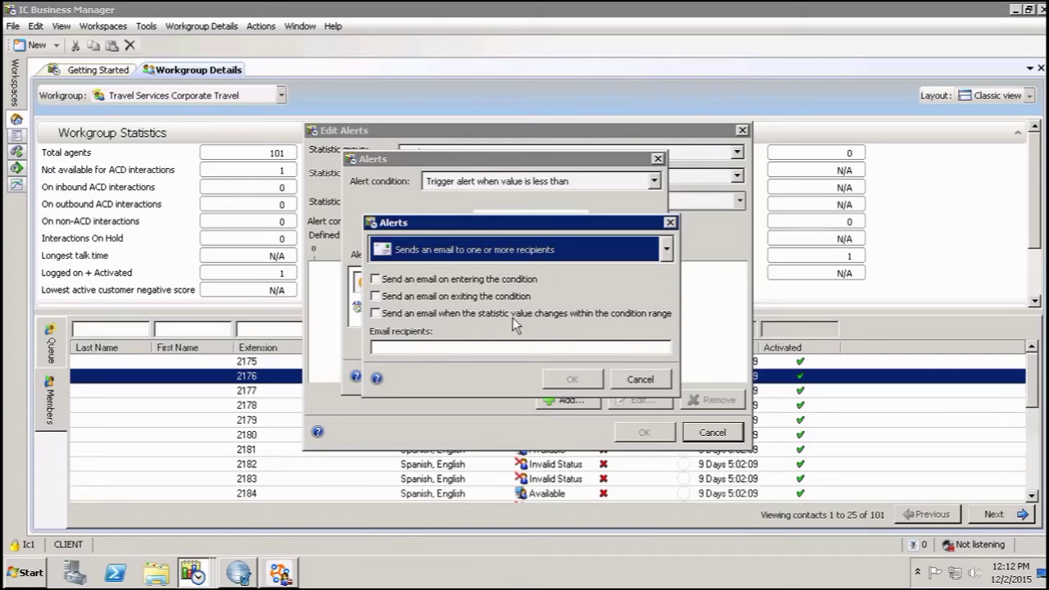
click(396, 351)
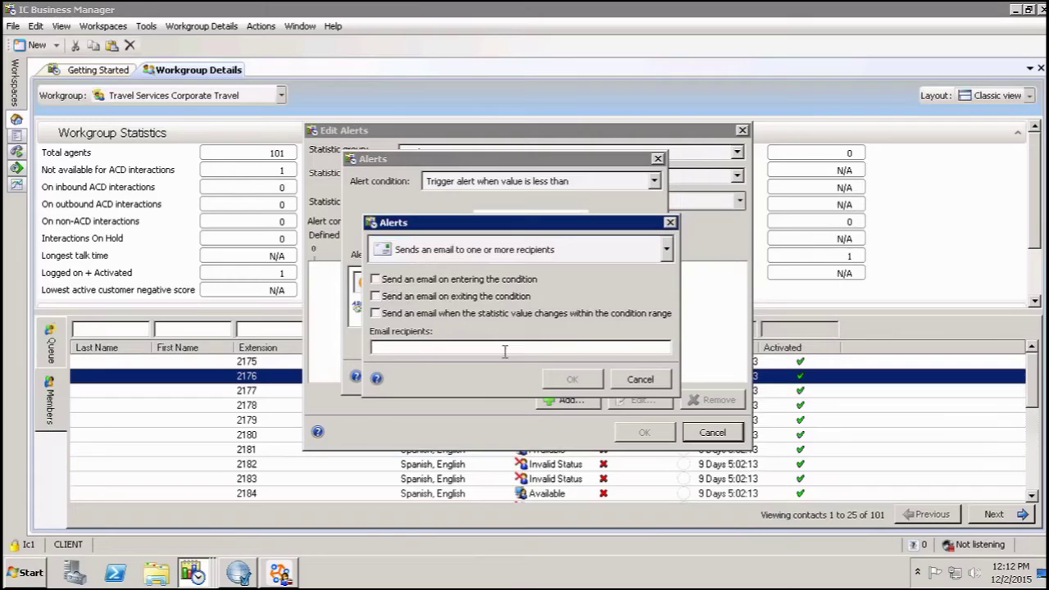
click(641, 379)
Add a 'Sends a client memo to selected recipients' action with memo name 'name'.
click(459, 344)
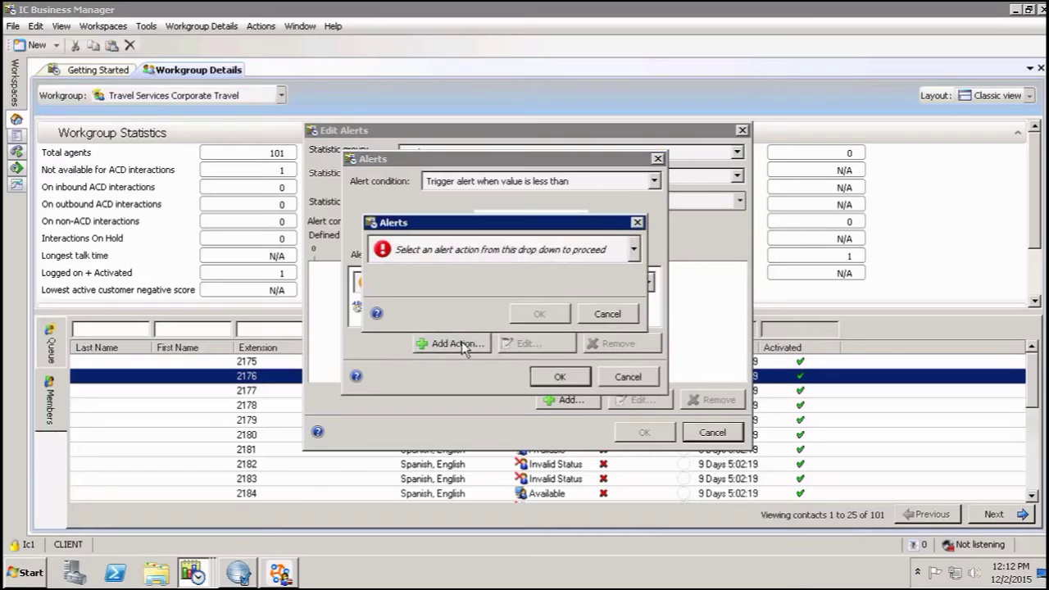
click(634, 250)
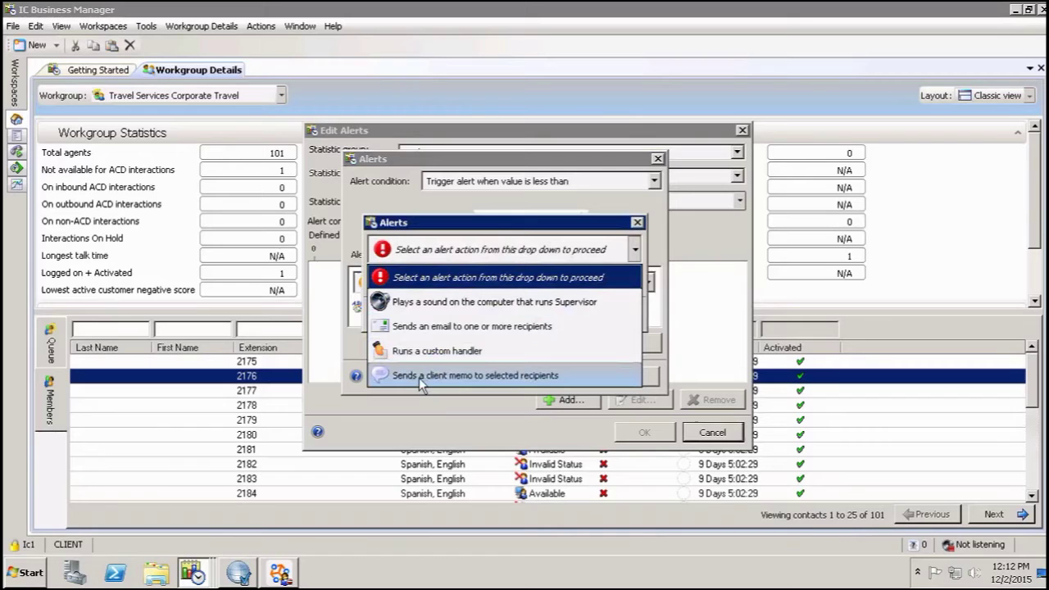
click(474, 379)
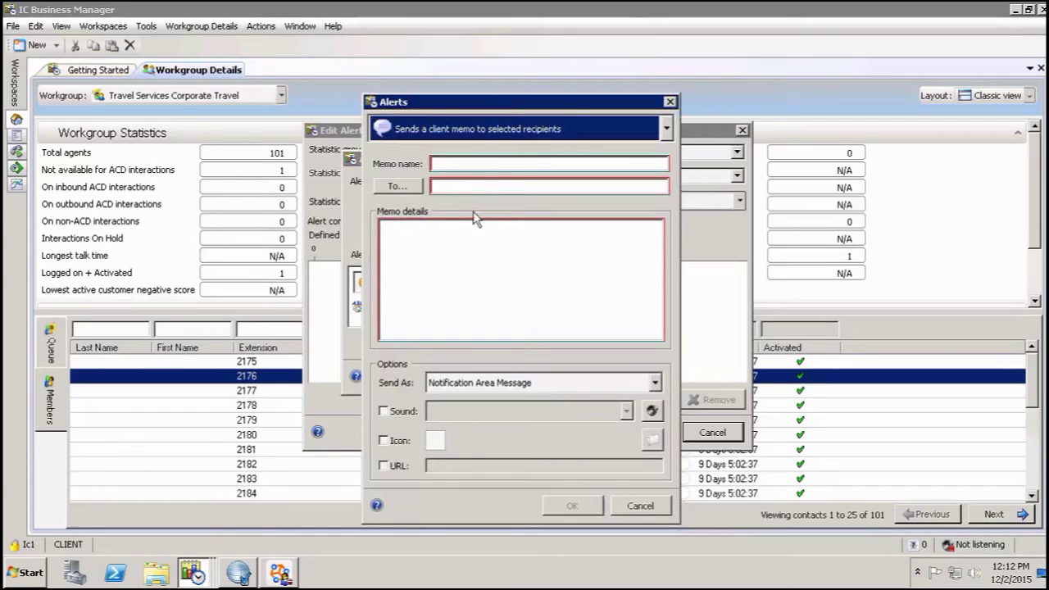
click(443, 164)
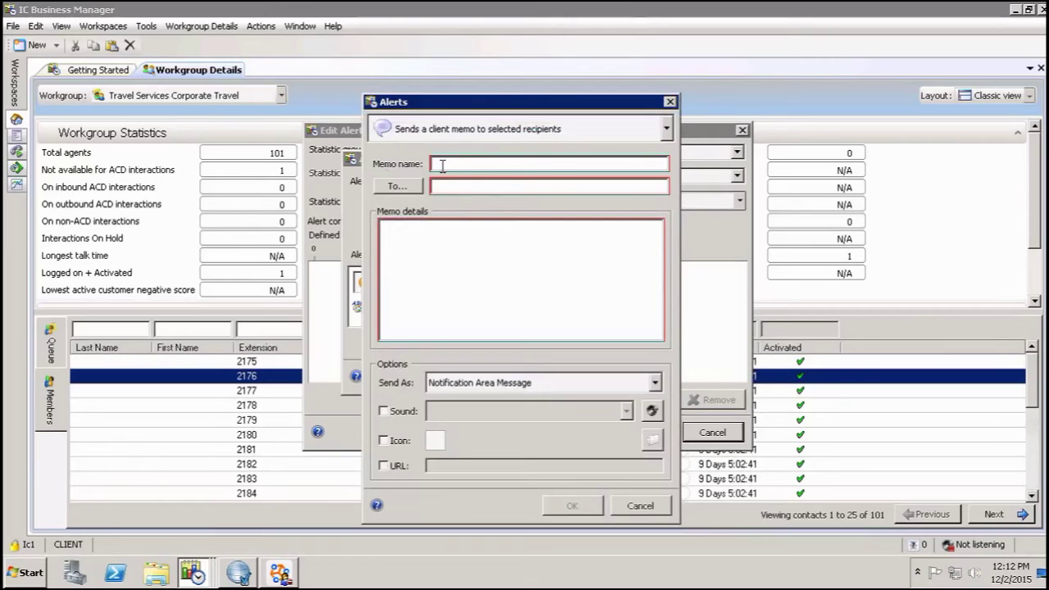
text(na)
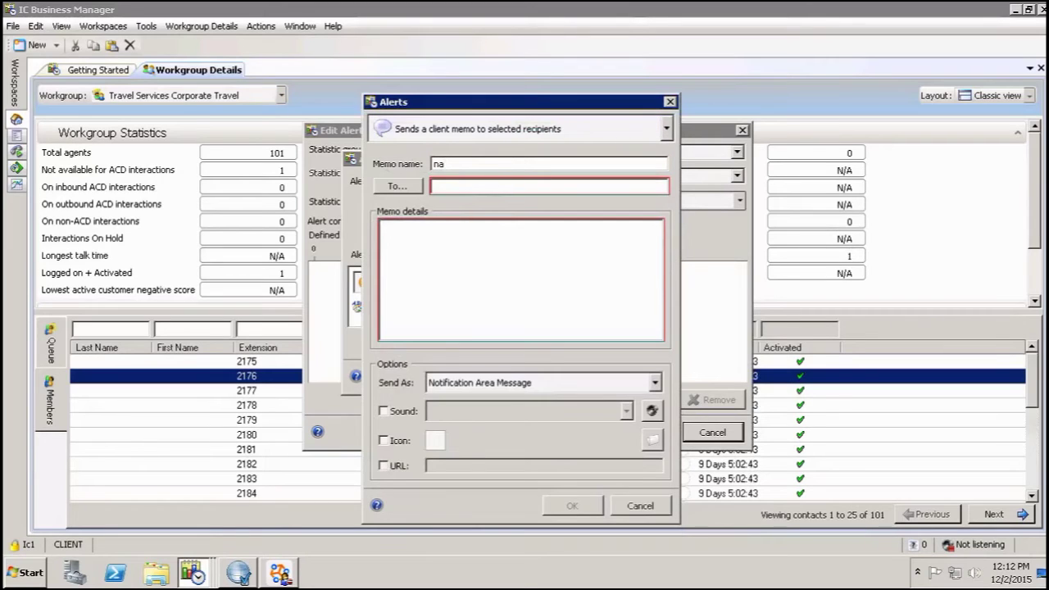
text(me)
Add the Travel Services Corporate Travel workgroup from the Workgroups list as memo recipient.
click(409, 184)
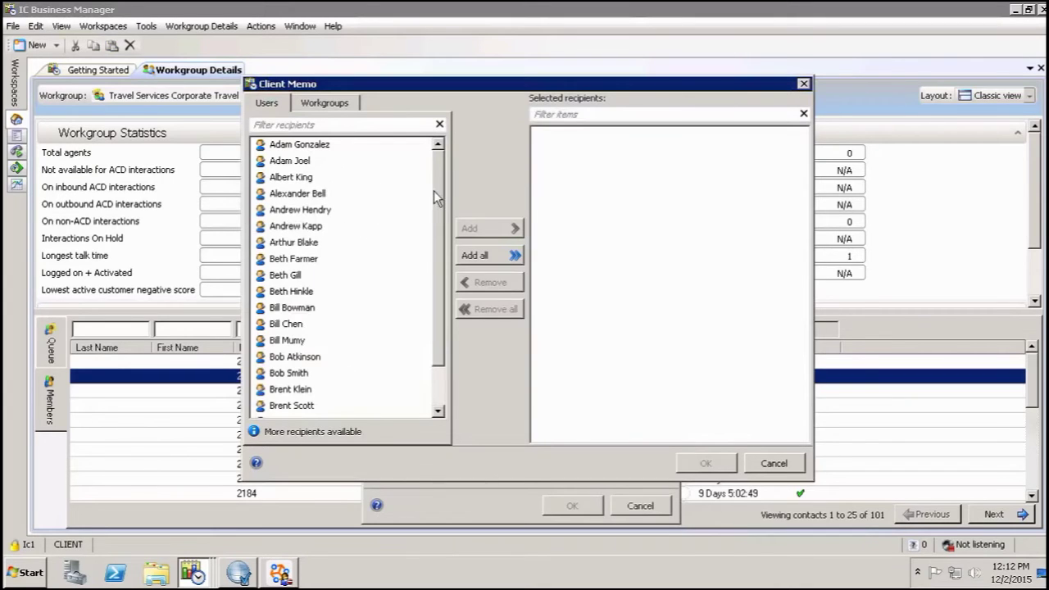
drag(434, 190, 436, 323)
scroll(428, 190, up, 1)
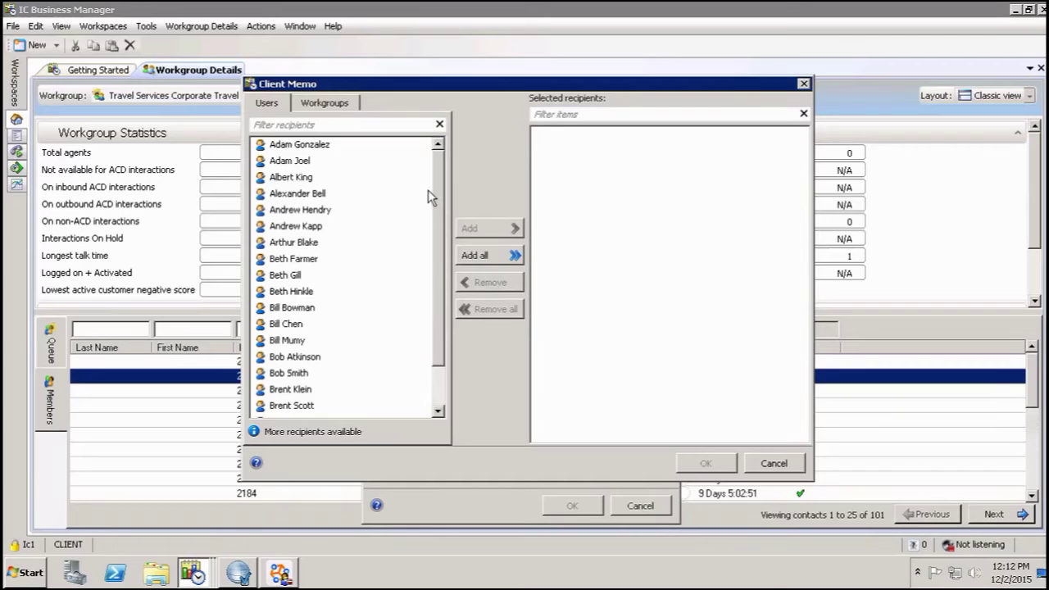
click(316, 107)
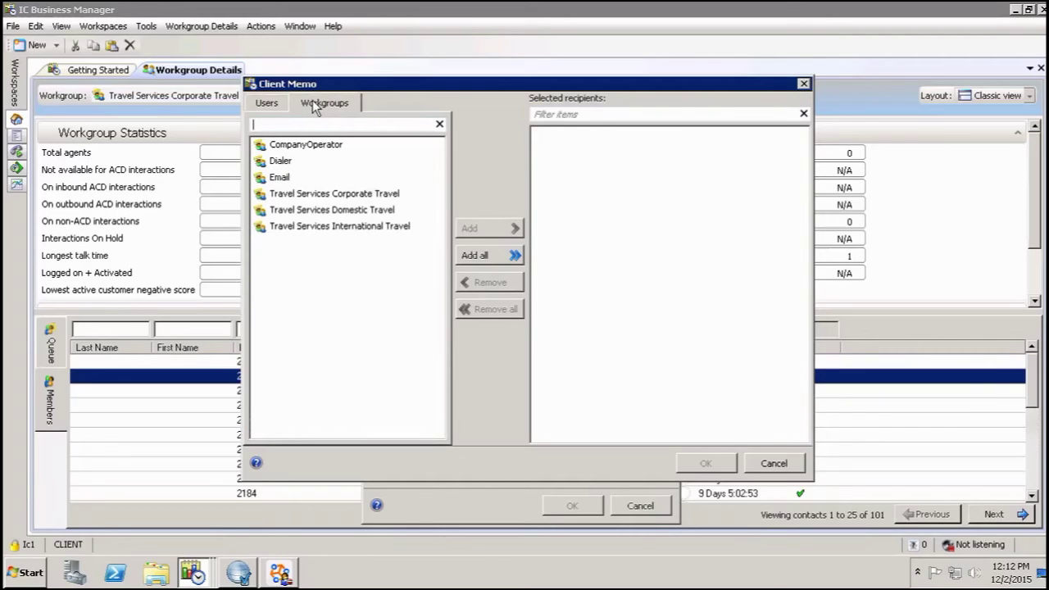
click(300, 197)
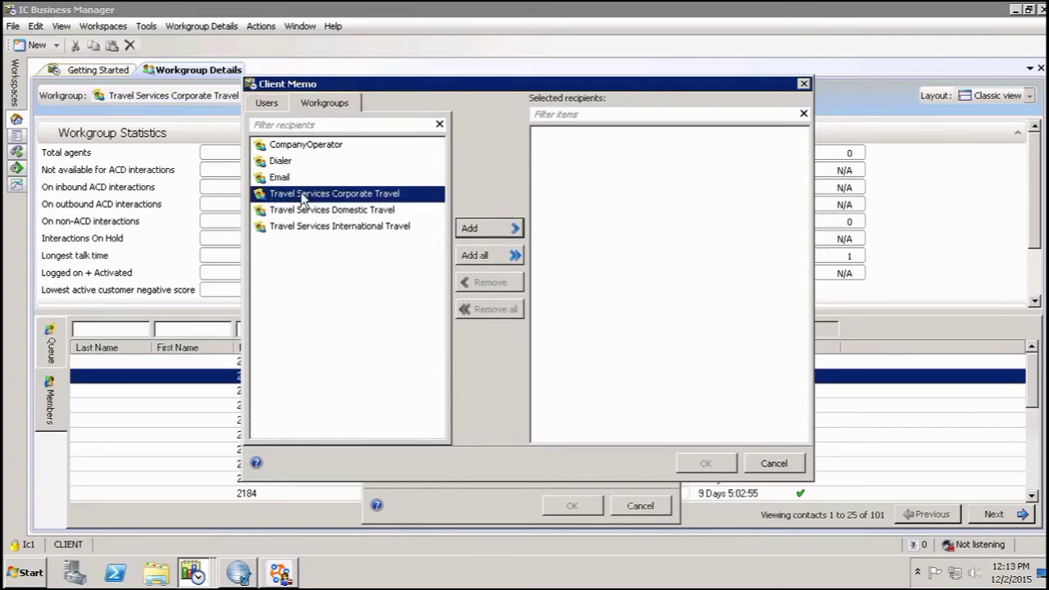
click(492, 228)
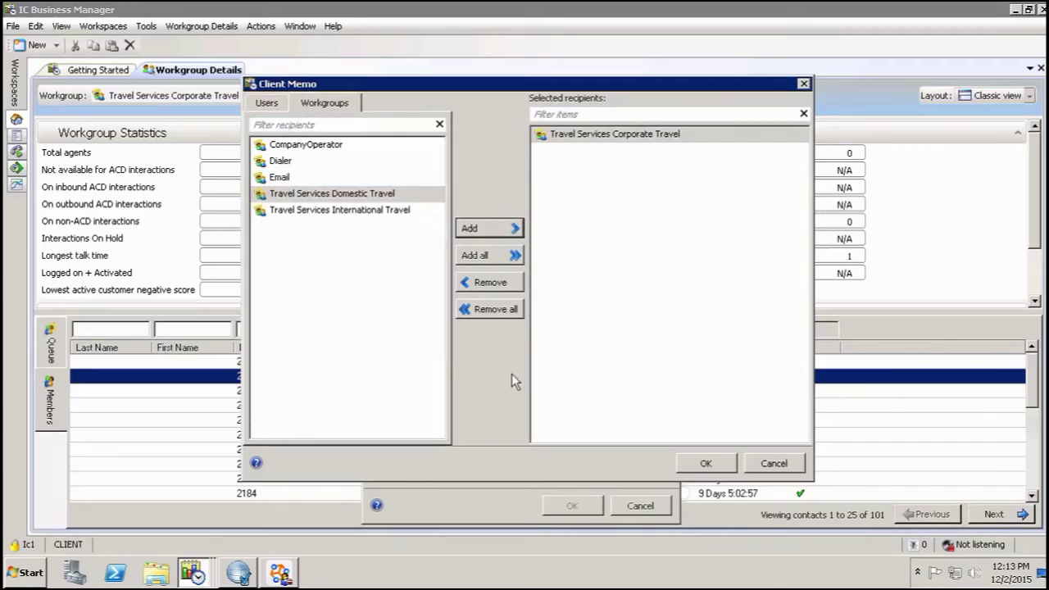
click(687, 463)
Enter 'Please log in' as the memo details and set Send As to Desktop Alert.
click(442, 264)
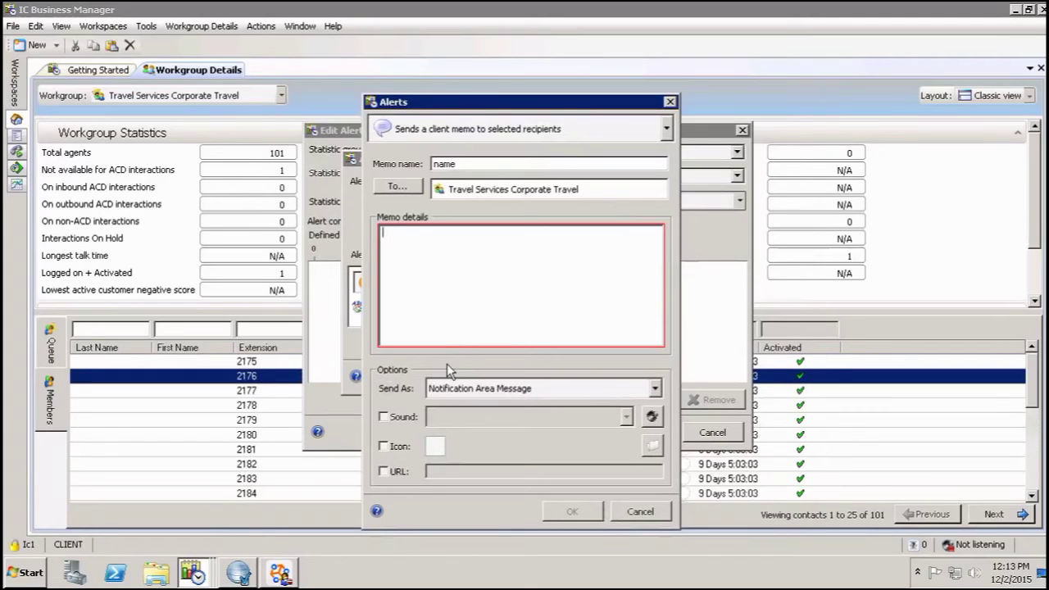
text(Pl)
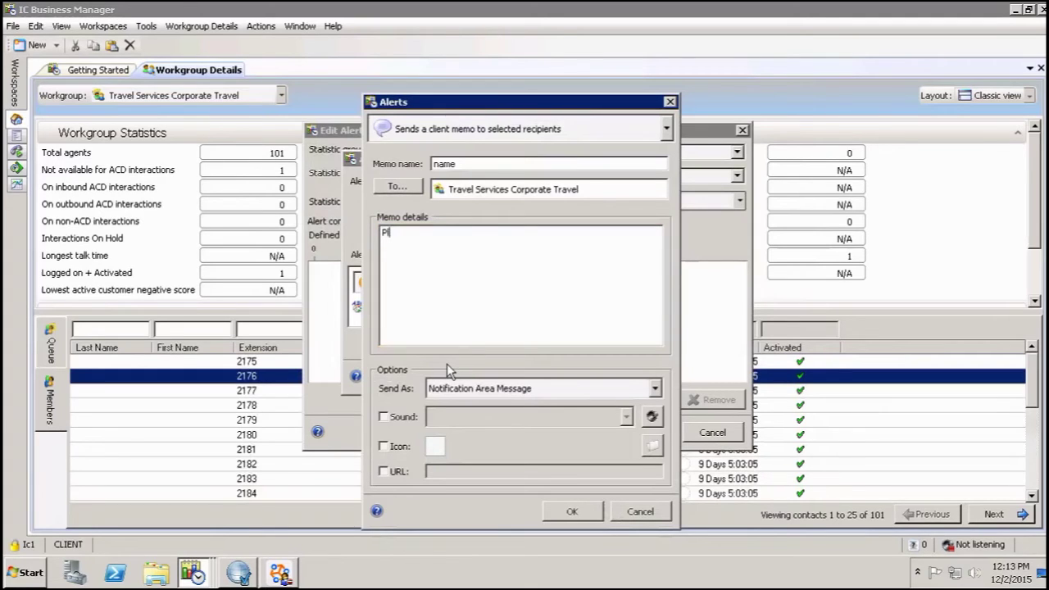
text(ease )
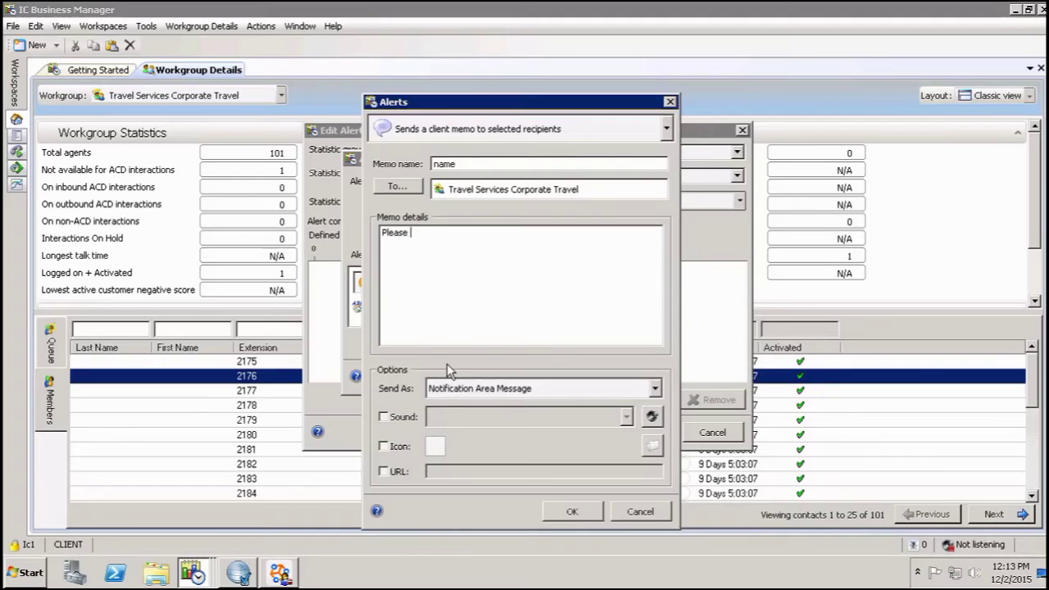
text(log in)
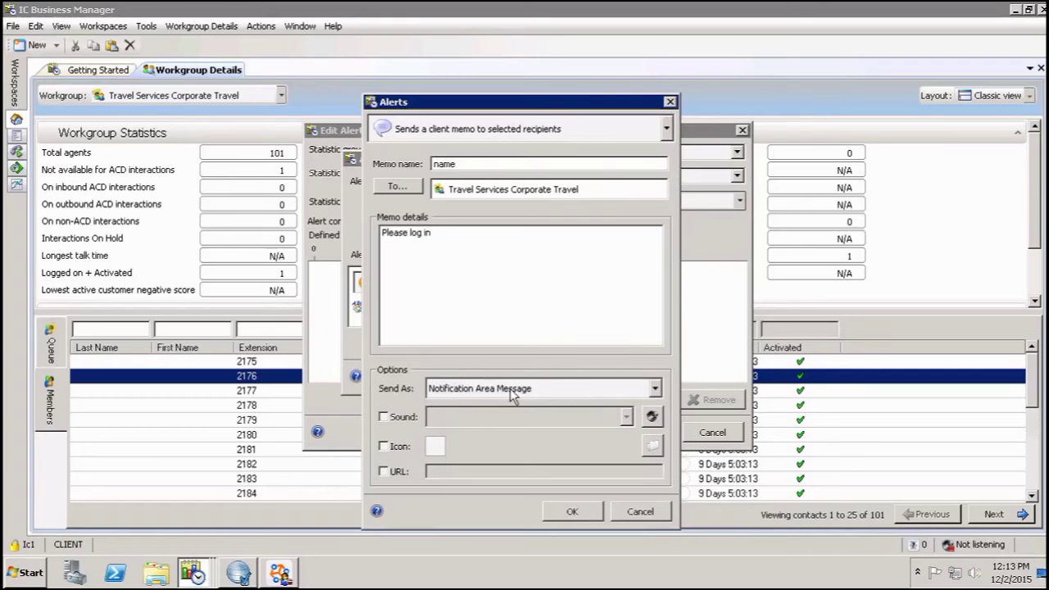
click(656, 390)
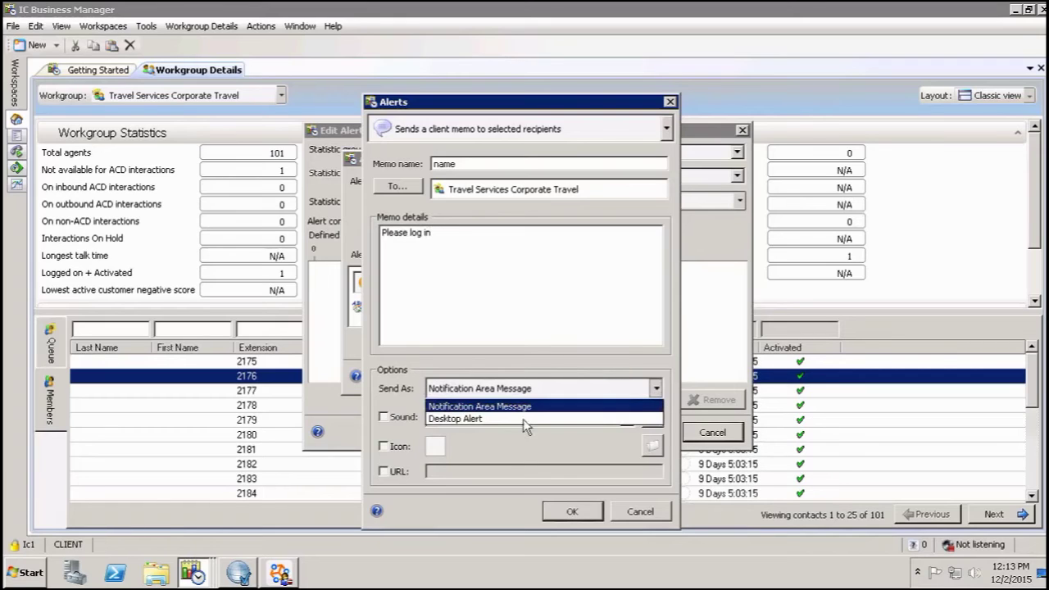
click(446, 418)
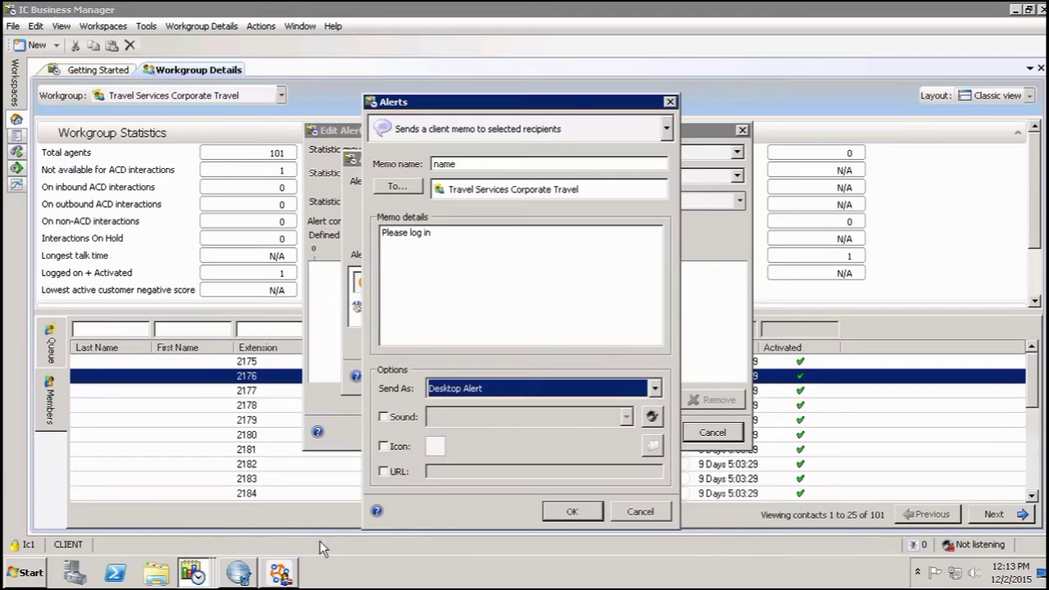
Enable the Warning.wav sound, leave Icon unchecked, and save the memo action.
click(385, 417)
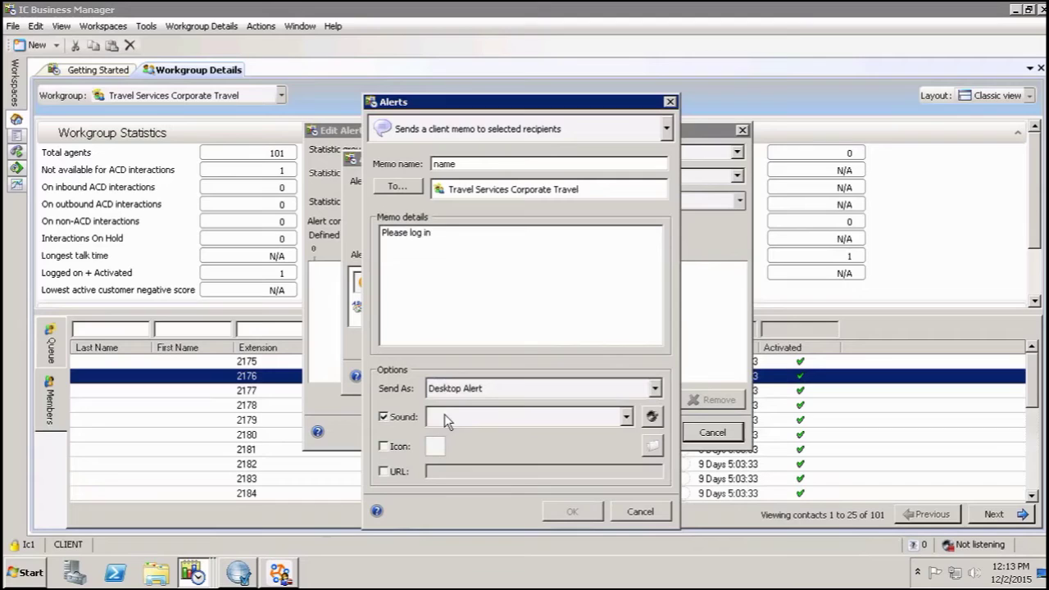
click(627, 418)
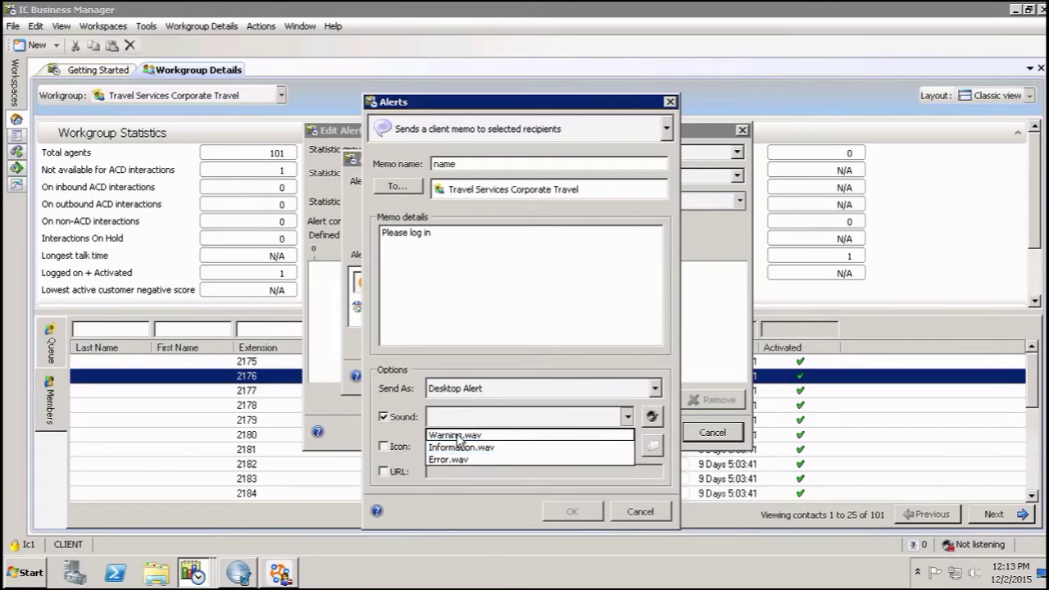
click(459, 436)
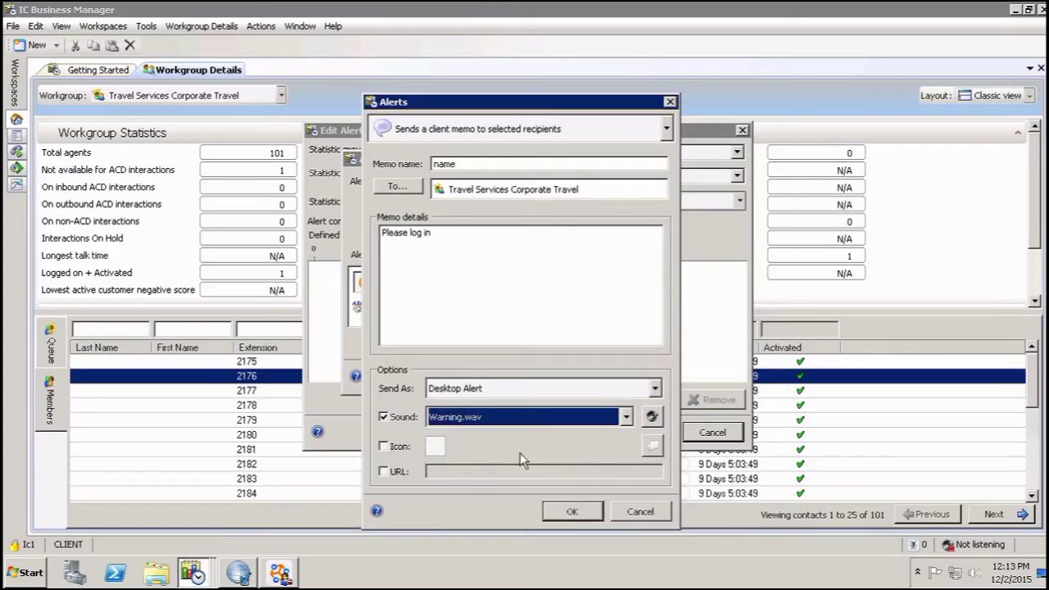
click(383, 447)
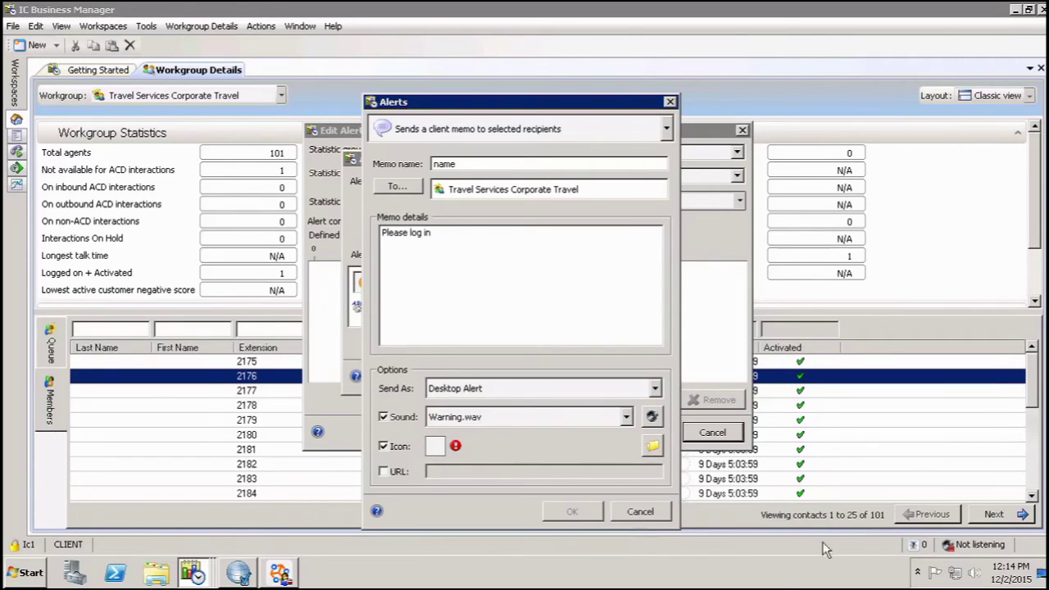
click(383, 447)
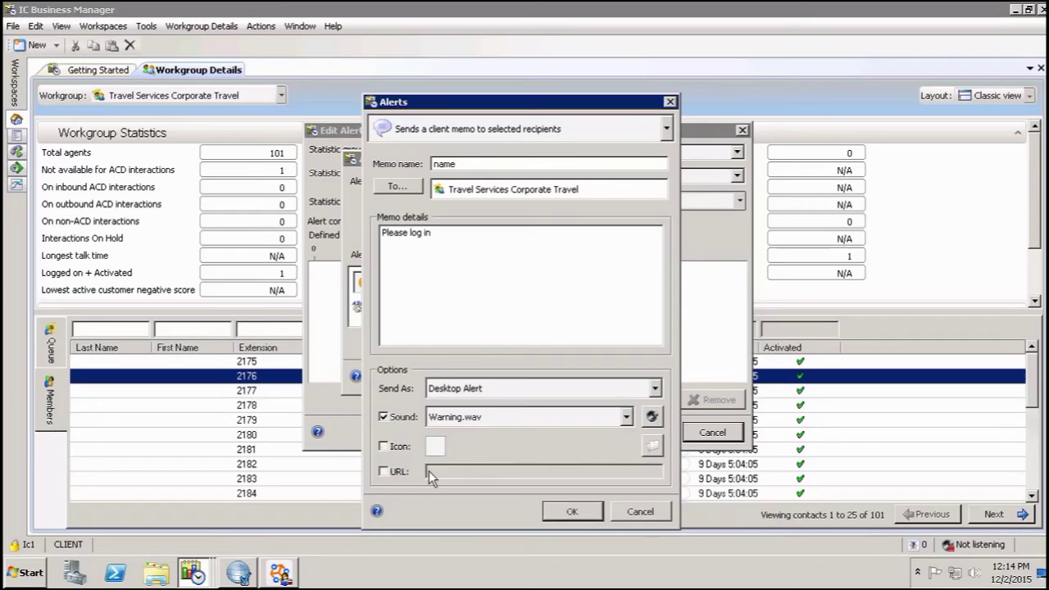
click(577, 515)
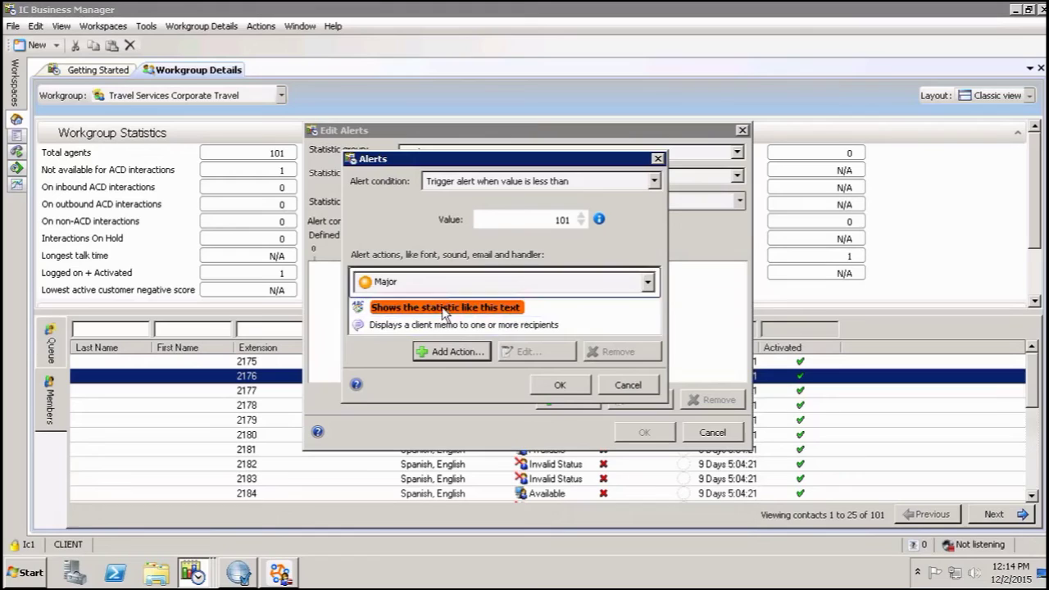
Confirm the Alerts and Edit Alerts dialogs to keep the Major below-101 alert.
click(562, 385)
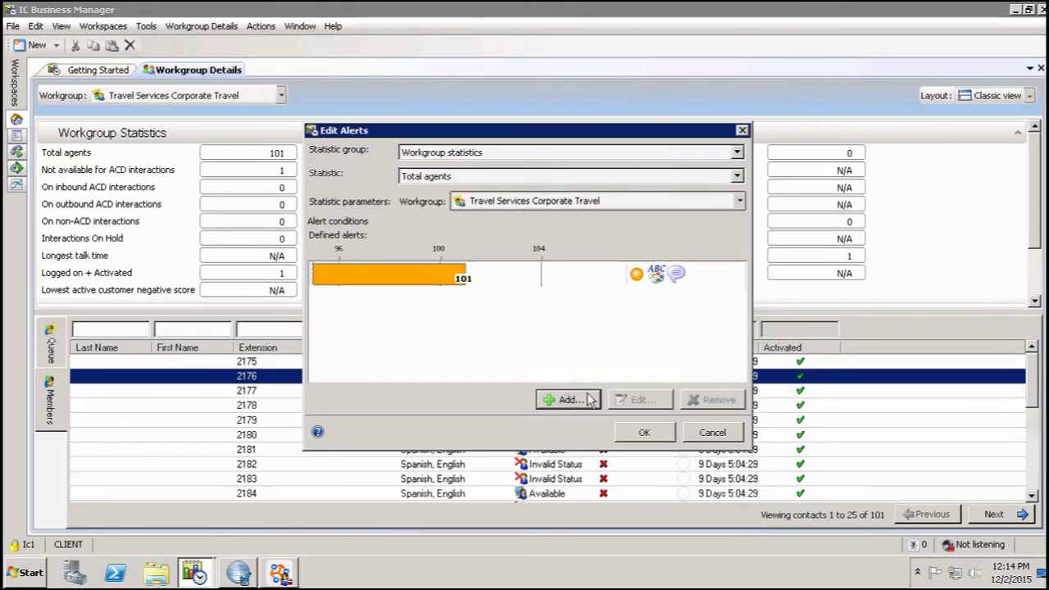
click(648, 433)
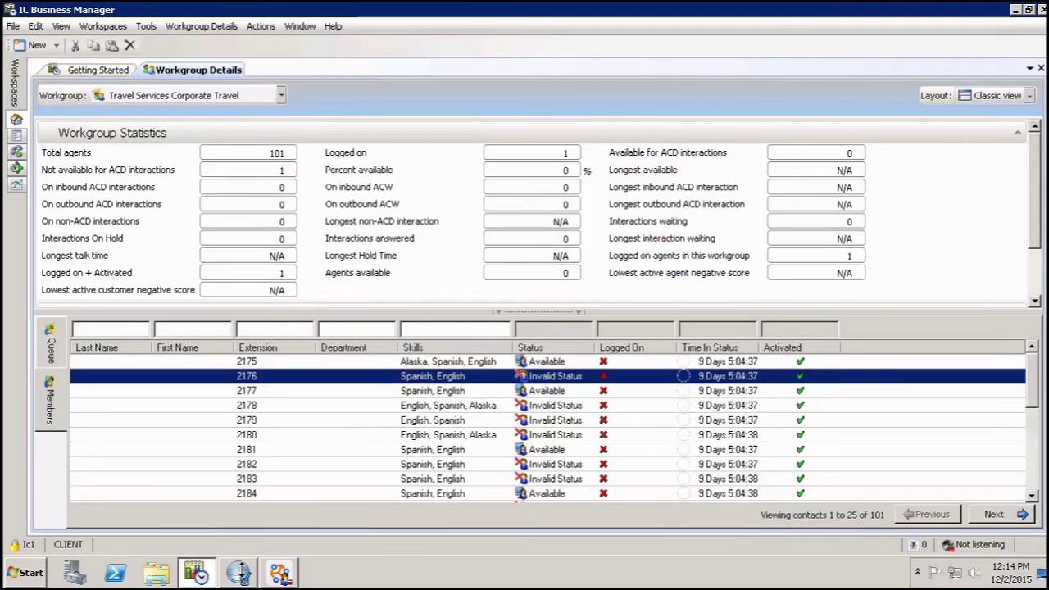
Remove the first member from Travel Services Corporate Travel in Interaction Administrator and save.
click(242, 580)
double_click(492, 119)
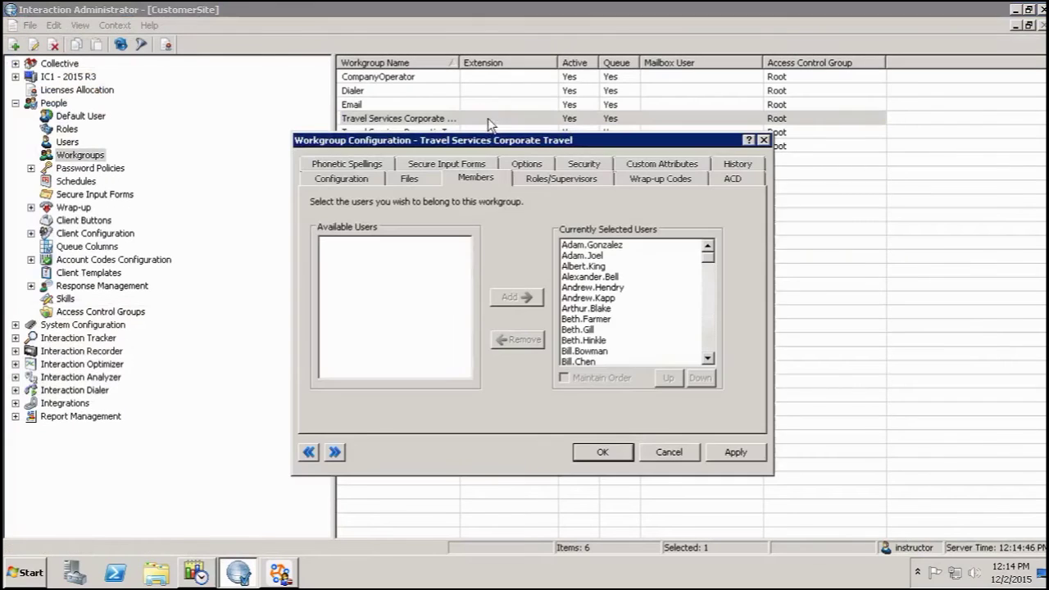
click(618, 245)
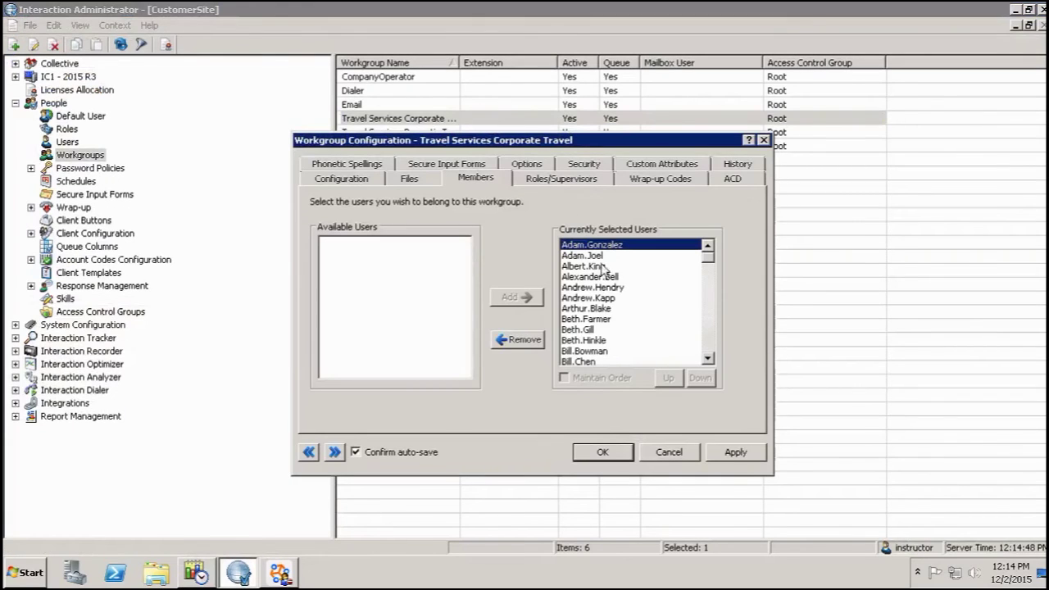
click(527, 343)
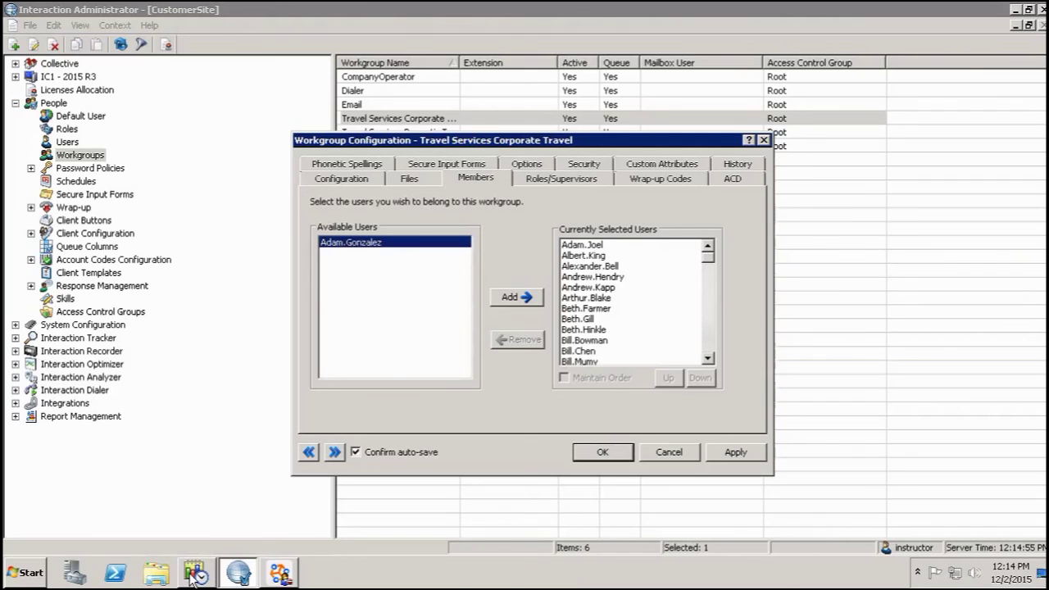
click(602, 453)
click(1016, 12)
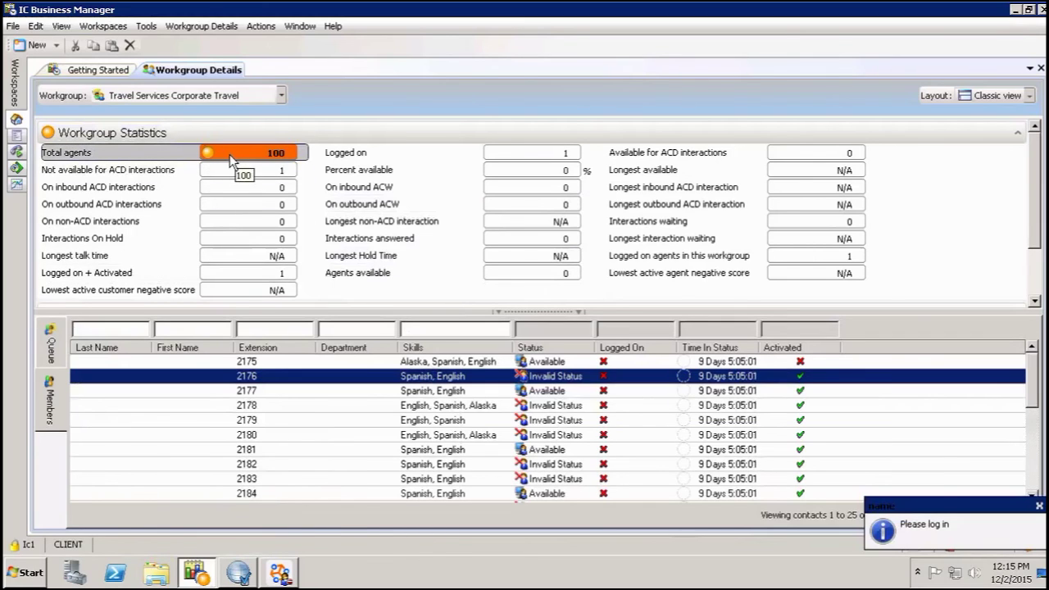
Check the 'Please log in' memo over Interaction Desktop and Total agents at 100, then return to Interaction Administrator.
click(292, 572)
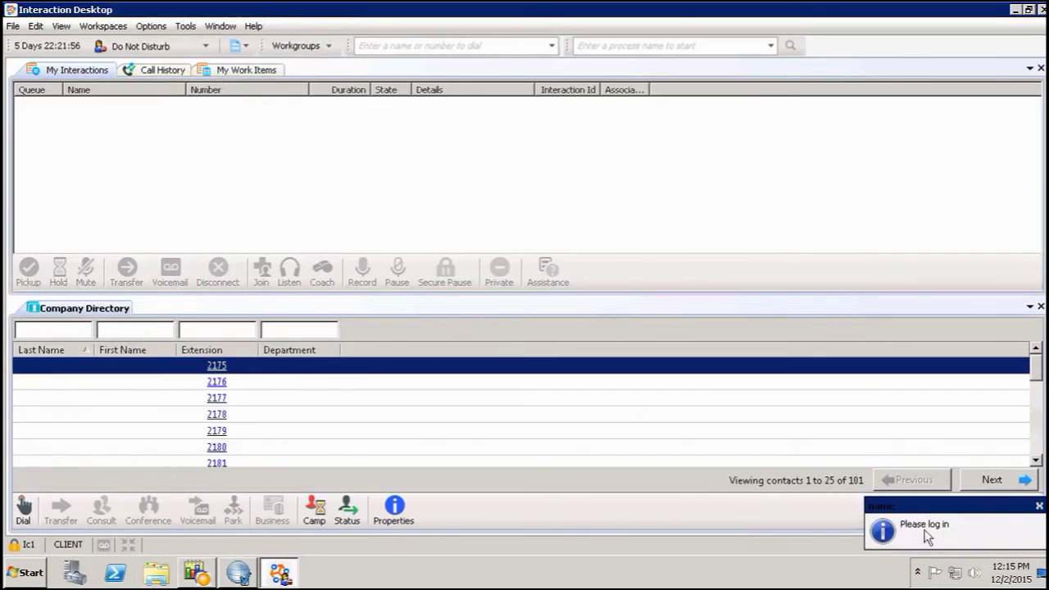
click(203, 576)
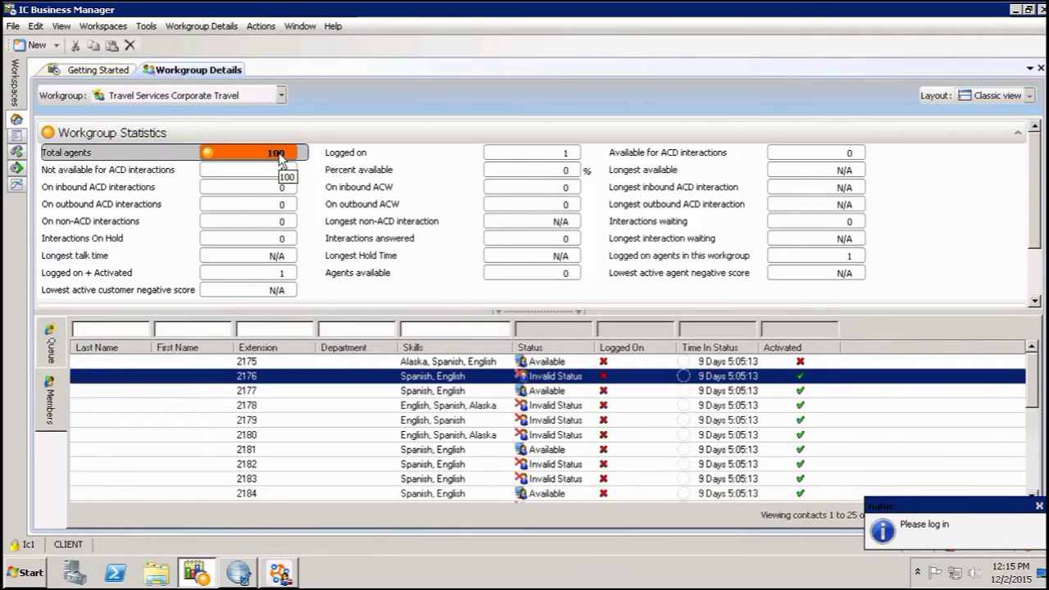
click(239, 574)
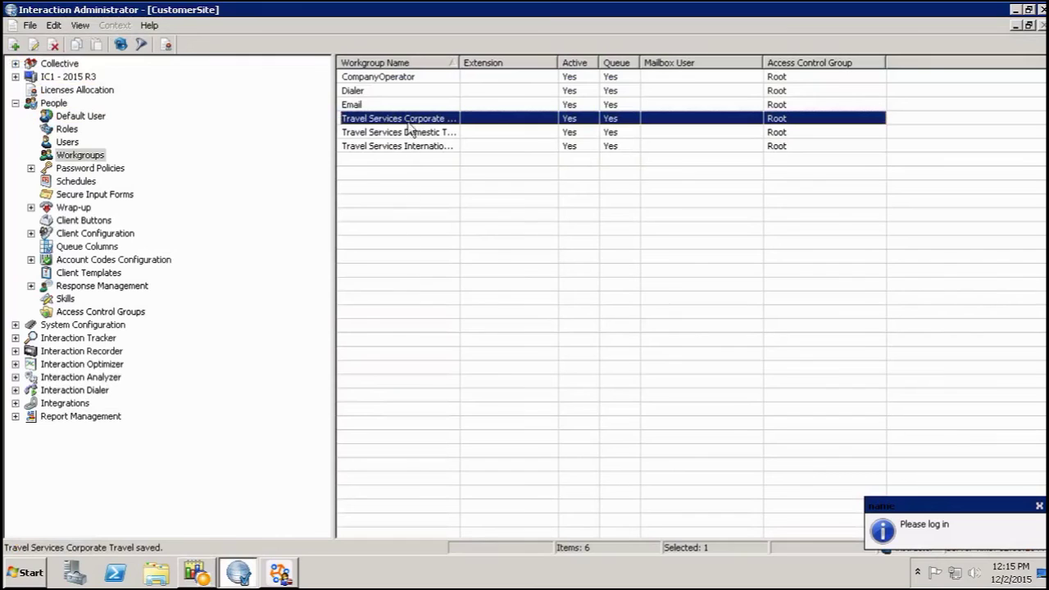
Re-add the removed user to Travel Services Corporate Travel, save, and minimize Interaction Administrator.
double_click(408, 123)
click(377, 242)
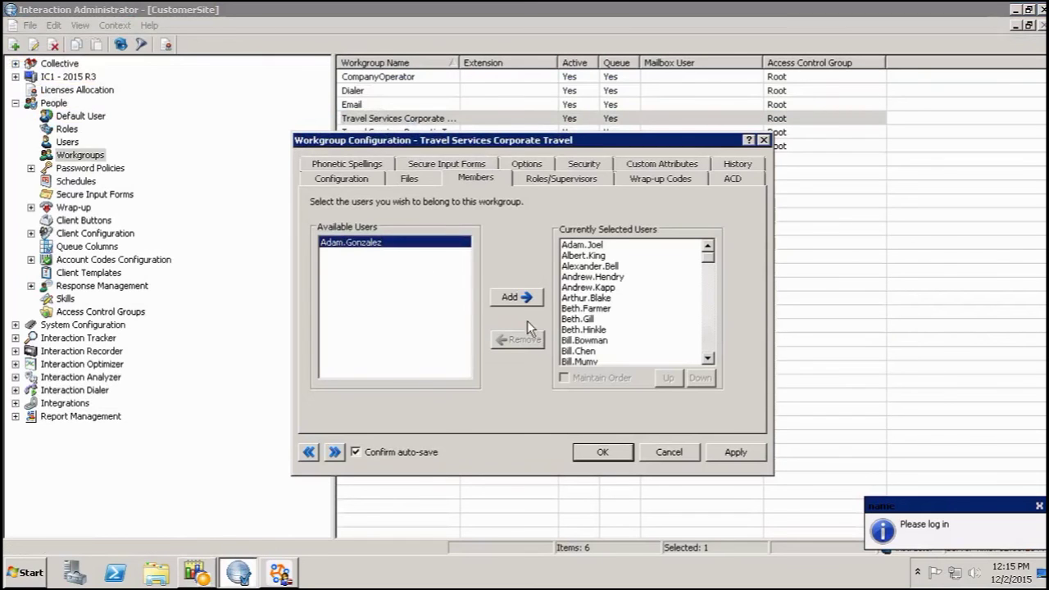
click(516, 299)
click(604, 453)
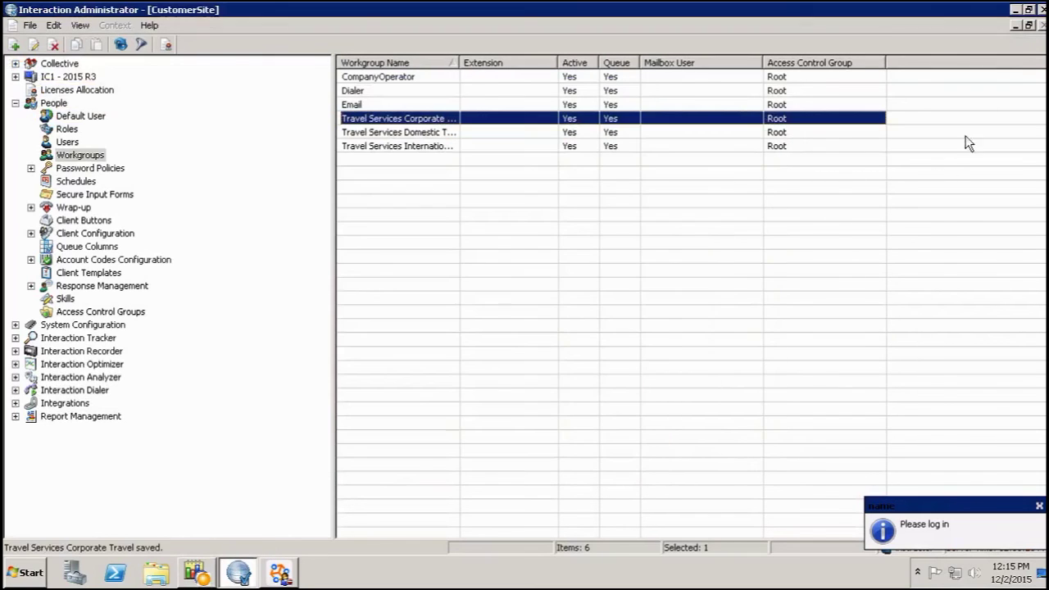
click(1016, 10)
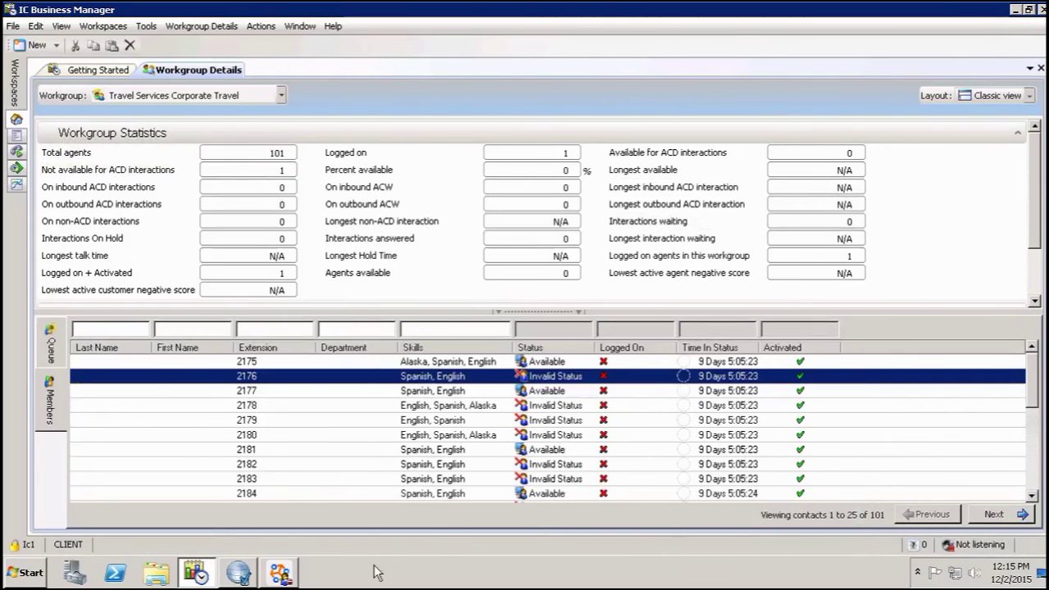
click(291, 577)
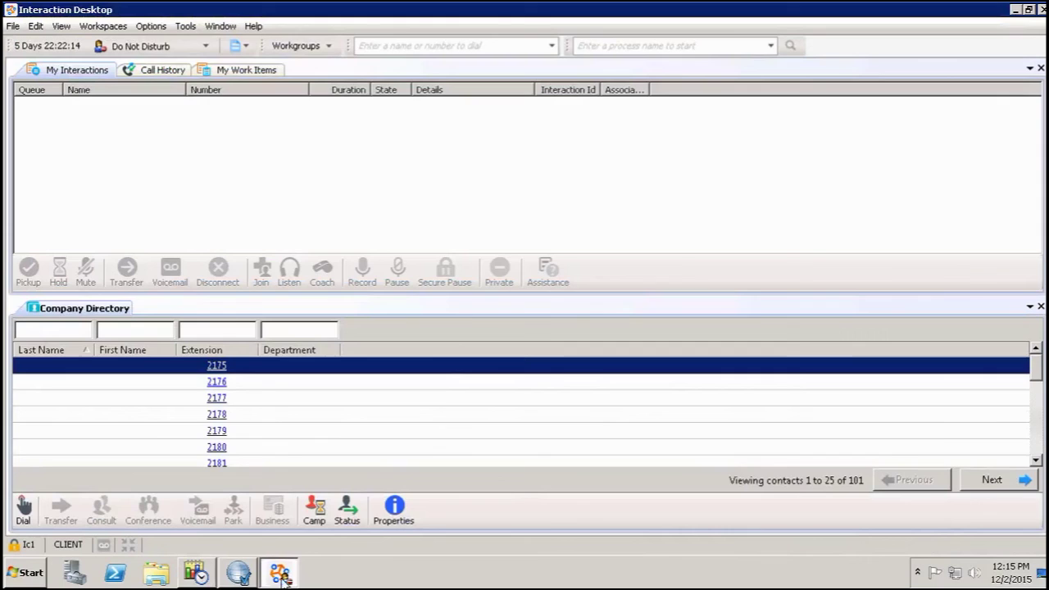
click(197, 576)
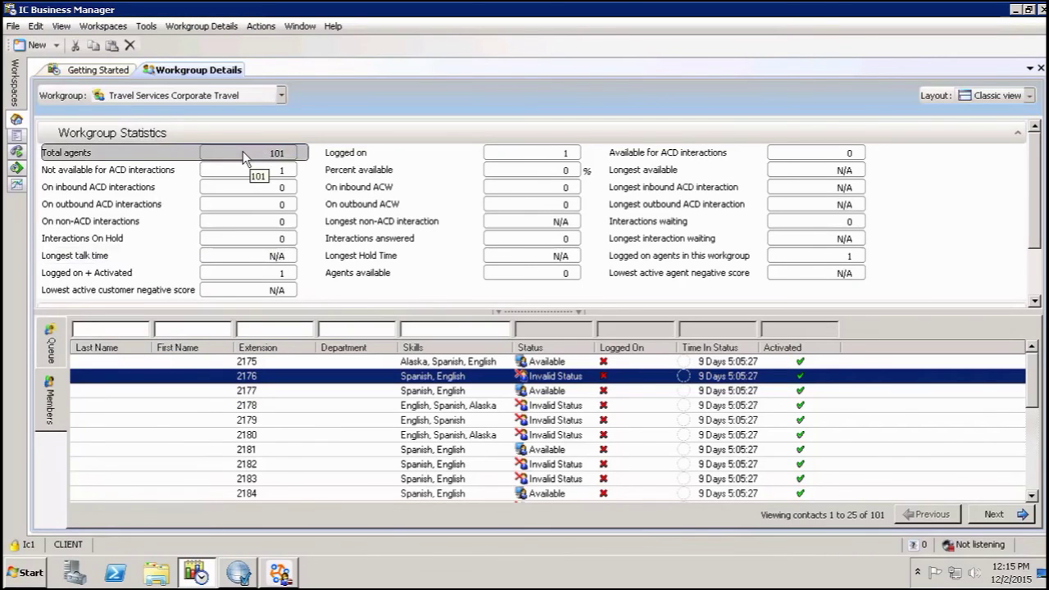